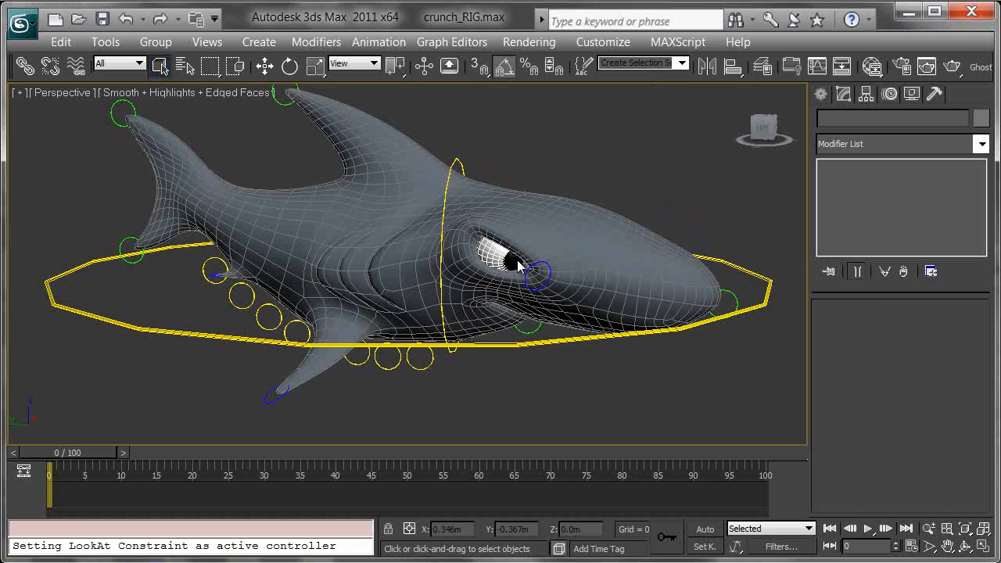
Turn off the edged-faces display and select the second spine control circle from the tail end beneath the shark.
{"action": "middle_click_drag", "start_coordinate": [650, 194], "coordinate": [616, 238]}
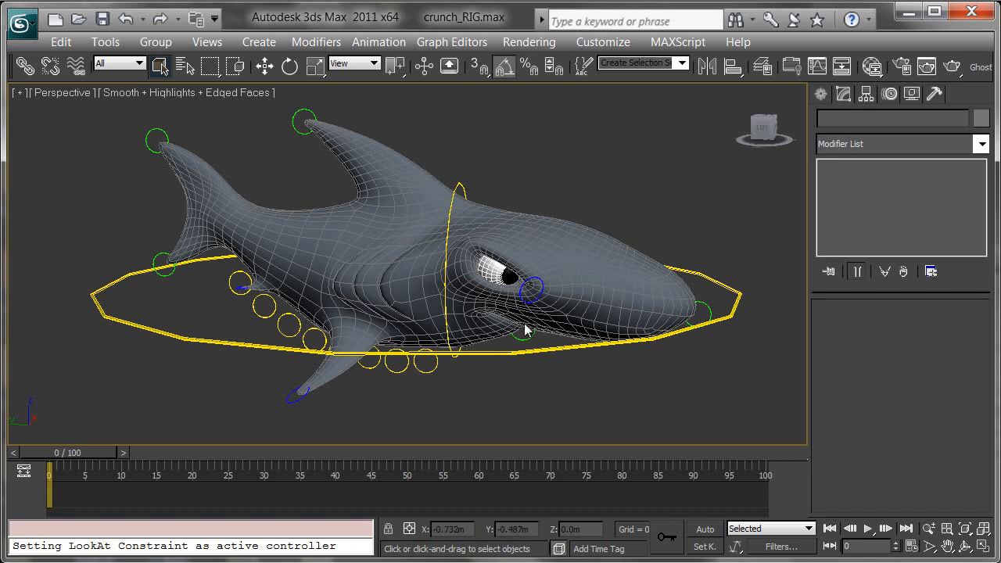
{"action": "mouse_move", "coordinate": [528, 377]}
{"action": "middle_mouse_down", "text": "alt"}
{"action": "mouse_move", "coordinate": [550, 340]}
{"action": "mouse_move", "coordinate": [540, 375]}
{"action": "middle_mouse_up", "text": "alt"}
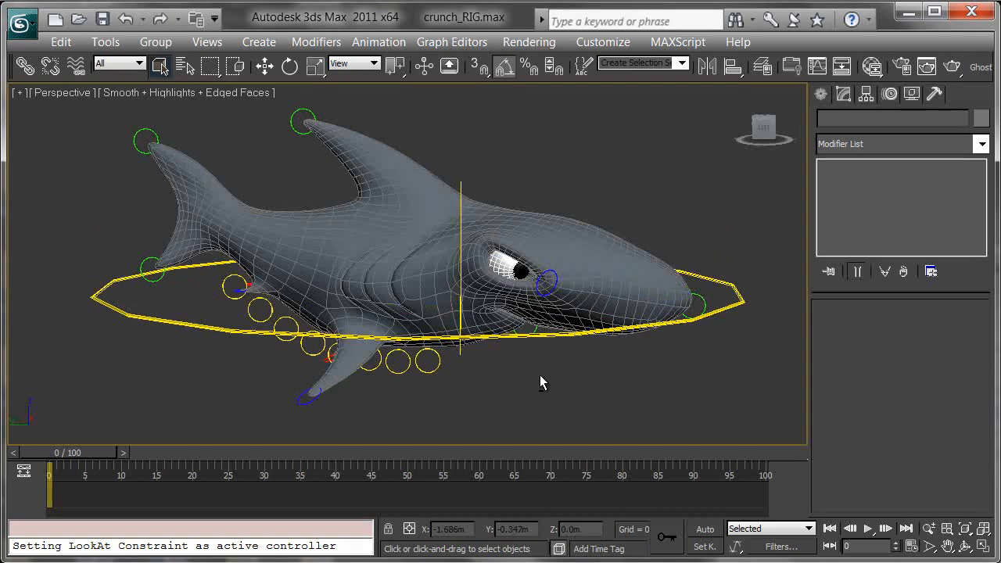
{"action": "middle_click_drag", "start_coordinate": [297, 320], "coordinate": [393, 315]}
{"action": "key", "text": "F4"}
{"action": "scroll", "coordinate": [370, 316], "scroll_direction": "up", "scroll_amount": 3}
{"action": "left_click", "coordinate": [354, 319]}
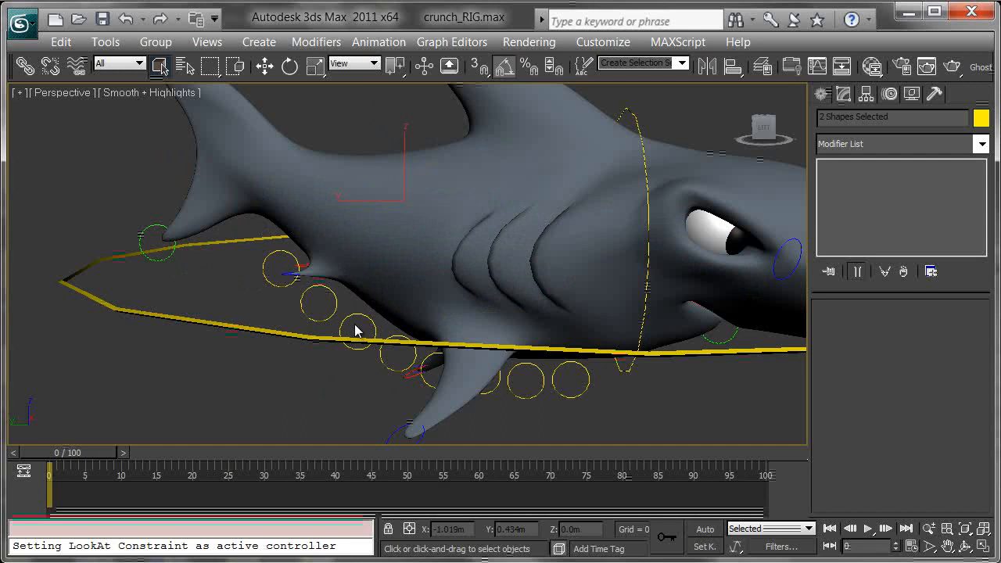
{"action": "left_click", "coordinate": [334, 296]}
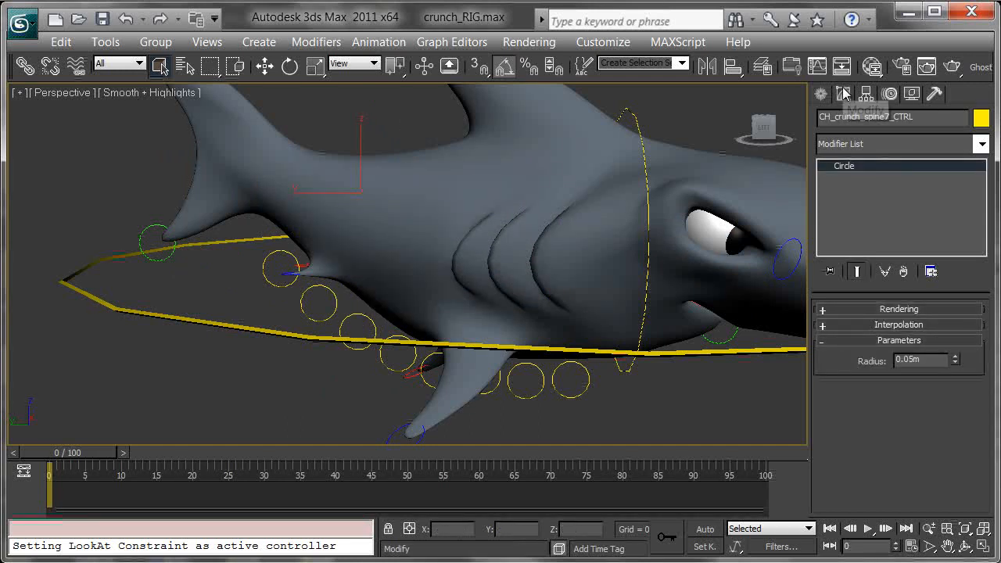
Enable the control circle's rendering thickness in the viewport, test a thickness of 0.01, and set it to 0.001 m.
{"action": "left_click", "coordinate": [892, 310]}
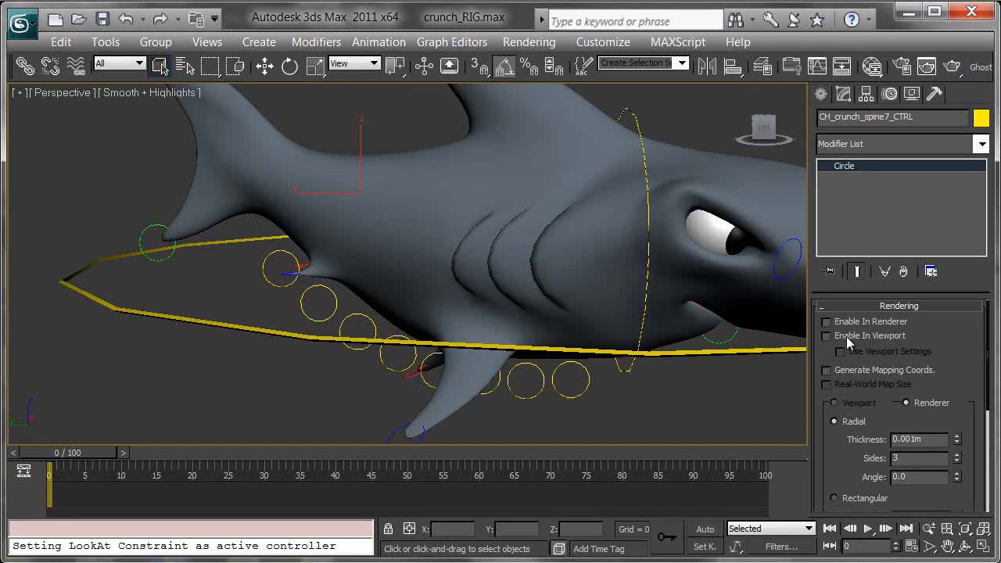
{"action": "scroll", "coordinate": [380, 241], "scroll_direction": "up", "scroll_amount": 10}
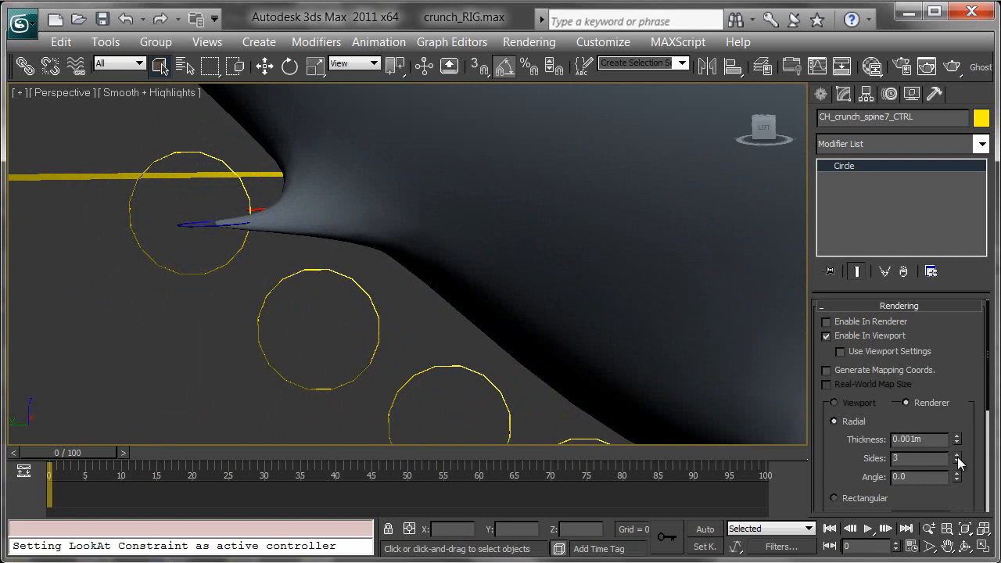
{"action": "left_click_drag", "start_coordinate": [959, 440], "coordinate": [954, 291]}
{"action": "type", "text": "0.01"}
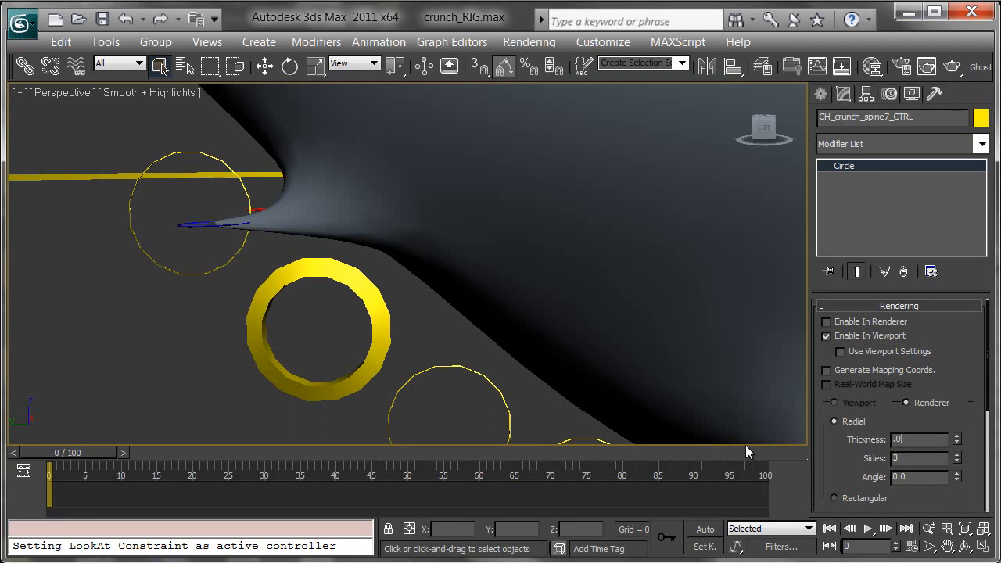
{"action": "key", "text": "Return"}
{"action": "type", "text": "0.001"}
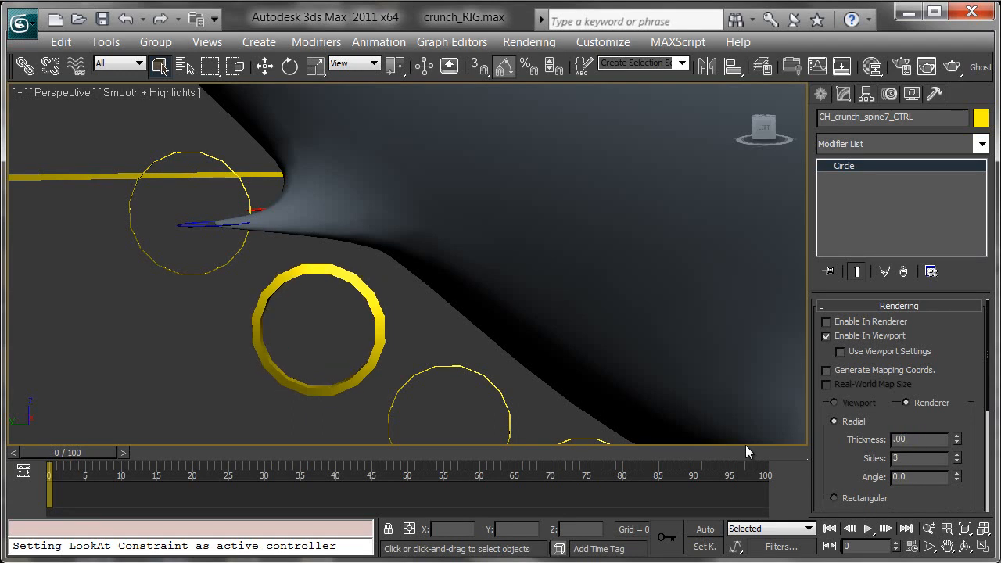
{"action": "key", "text": "Return"}
Switch to the Local coordinate system and test-rotate the three rearmost spine controls together.
{"action": "scroll", "coordinate": [352, 196], "scroll_direction": "down", "scroll_amount": 6}
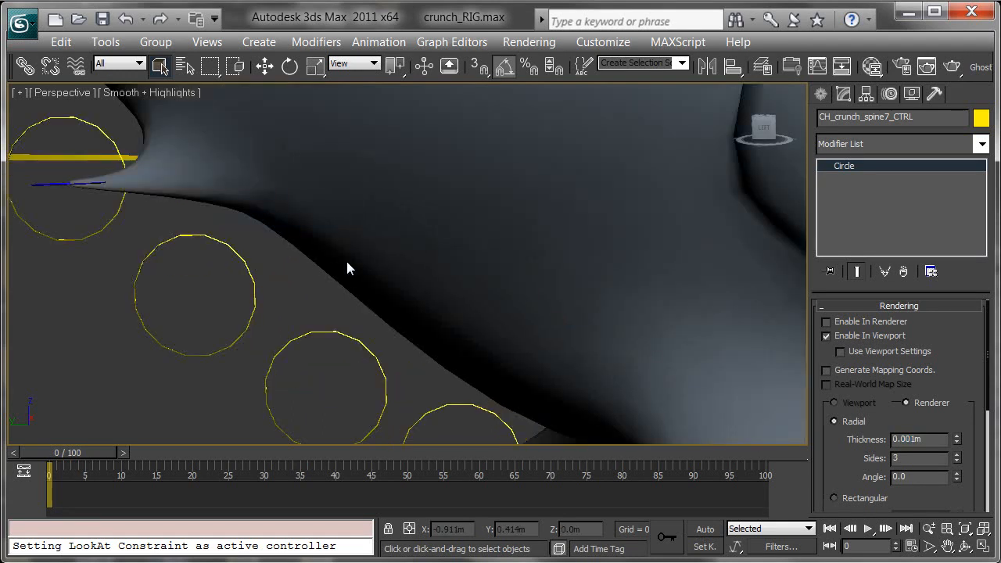
{"action": "middle_click_drag", "start_coordinate": [329, 297], "coordinate": [378, 374]}
{"action": "scroll", "coordinate": [360, 383], "scroll_direction": "down", "scroll_amount": 4}
{"action": "left_click", "coordinate": [366, 310]}
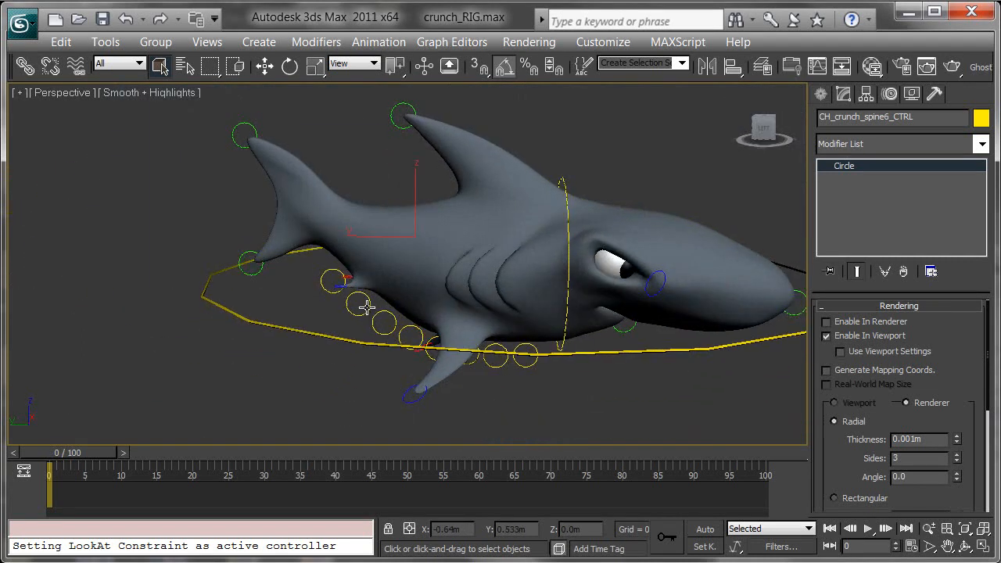
{"action": "double_click", "coordinate": [370, 302]}
{"action": "key", "text": "e"}
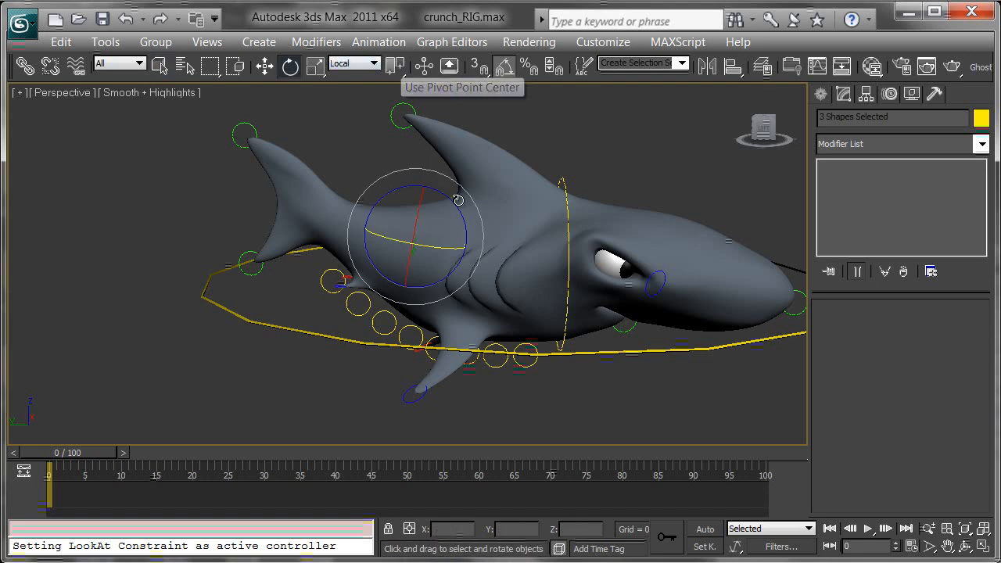
{"action": "mouse_move", "coordinate": [453, 198]}
{"action": "left_mouse_down"}
{"action": "mouse_move", "coordinate": [470, 216]}
{"action": "mouse_move", "coordinate": [439, 175]}
{"action": "mouse_move", "coordinate": [458, 203]}
{"action": "left_mouse_up"}
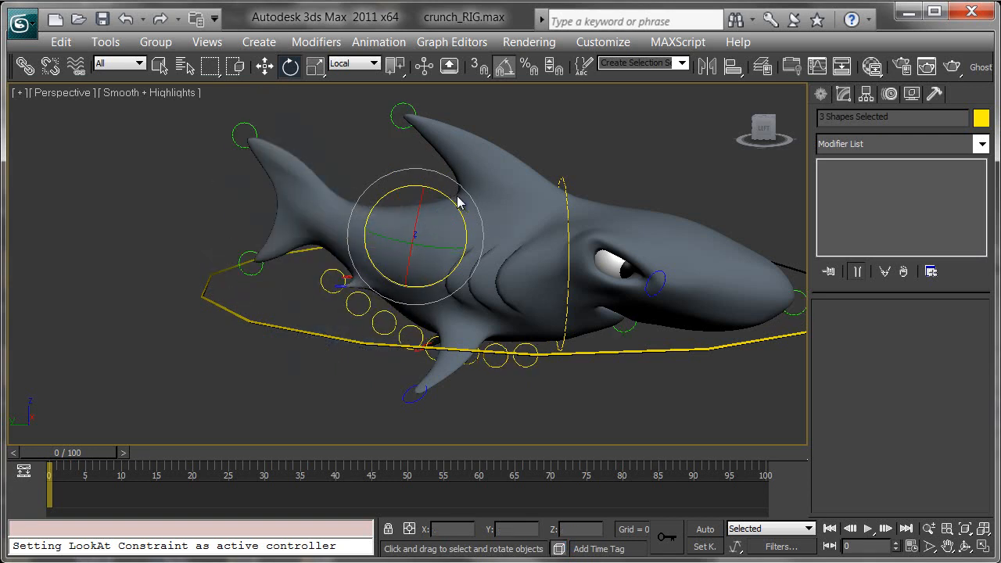
Select all eight spine controls and rotate them together 15° about their local Z axis to bend the body downward.
{"action": "middle_click_drag", "start_coordinate": [519, 409], "coordinate": [462, 292], "text": "alt"}
{"action": "scroll", "coordinate": [476, 302], "scroll_direction": "up", "scroll_amount": 4}
{"action": "left_click_drag", "start_coordinate": [576, 268], "coordinate": [578, 271]}
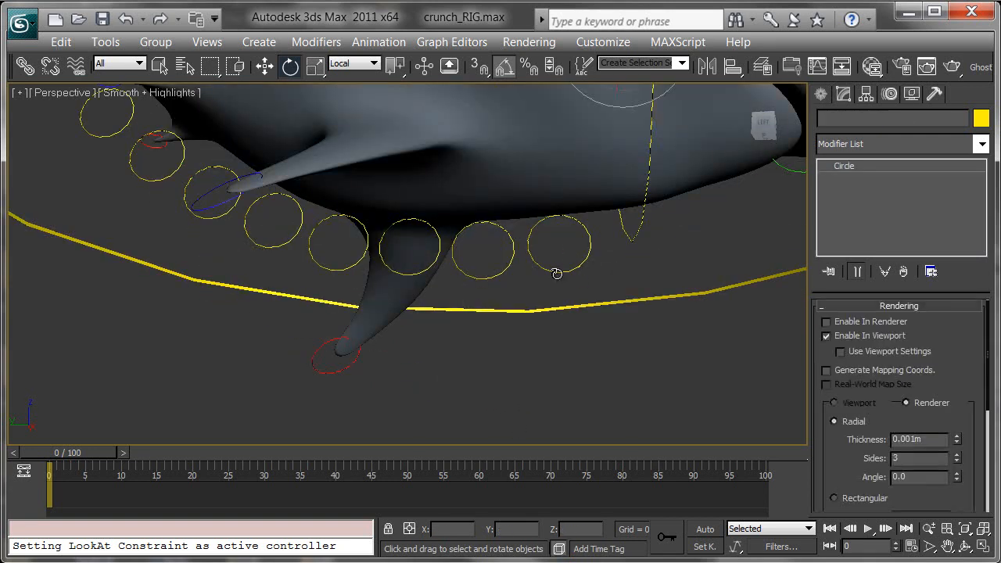
{"action": "left_click", "coordinate": [511, 264]}
{"action": "left_click_drag", "start_coordinate": [498, 259], "coordinate": [514, 287]}
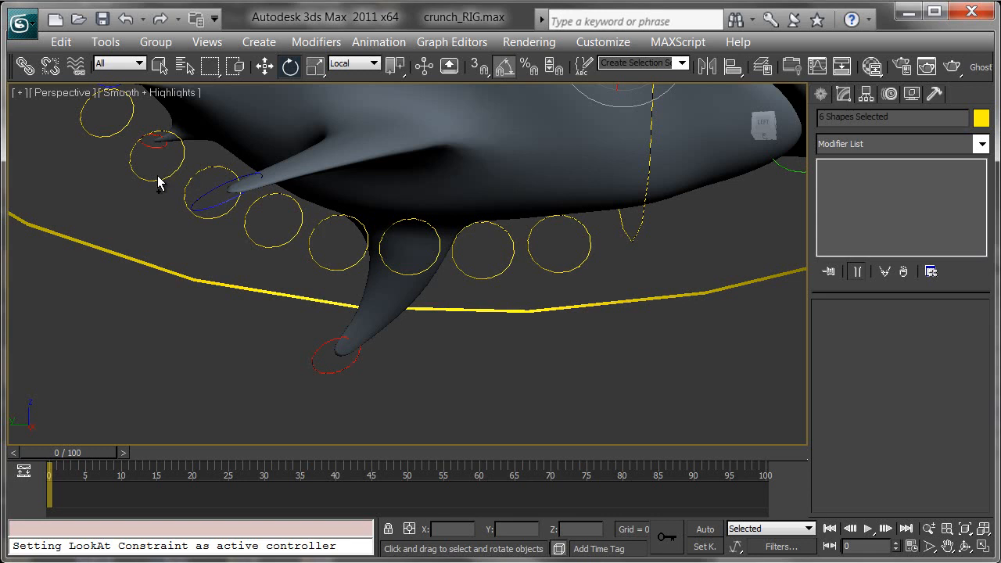
{"action": "left_click", "coordinate": [103, 139], "text": "ctrl"}
{"action": "middle_click_drag", "start_coordinate": [325, 262], "coordinate": [567, 146], "text": "alt"}
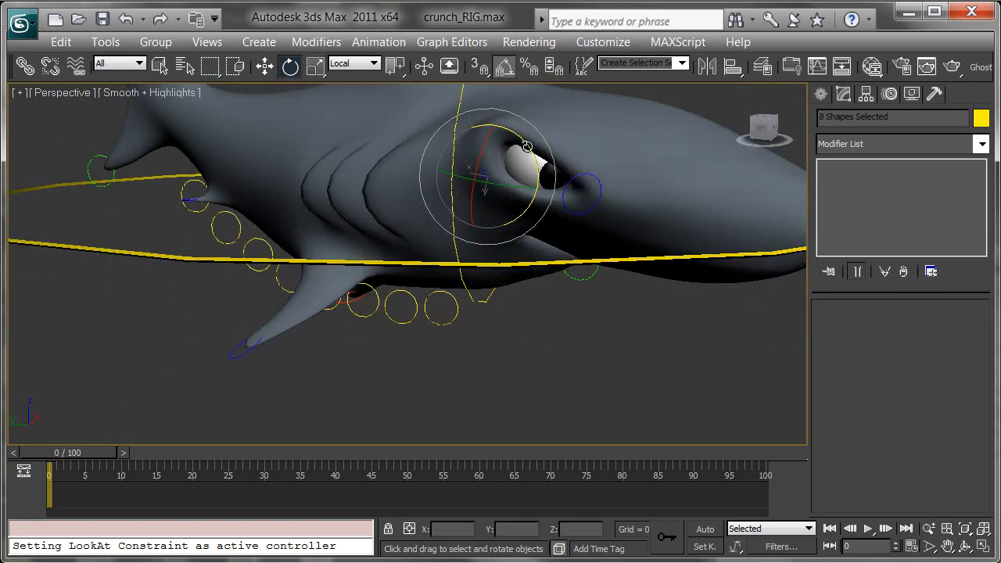
{"action": "mouse_move", "coordinate": [525, 145]}
{"action": "left_mouse_down"}
{"action": "mouse_move", "coordinate": [514, 136]}
{"action": "mouse_move", "coordinate": [520, 142]}
{"action": "left_mouse_up"}
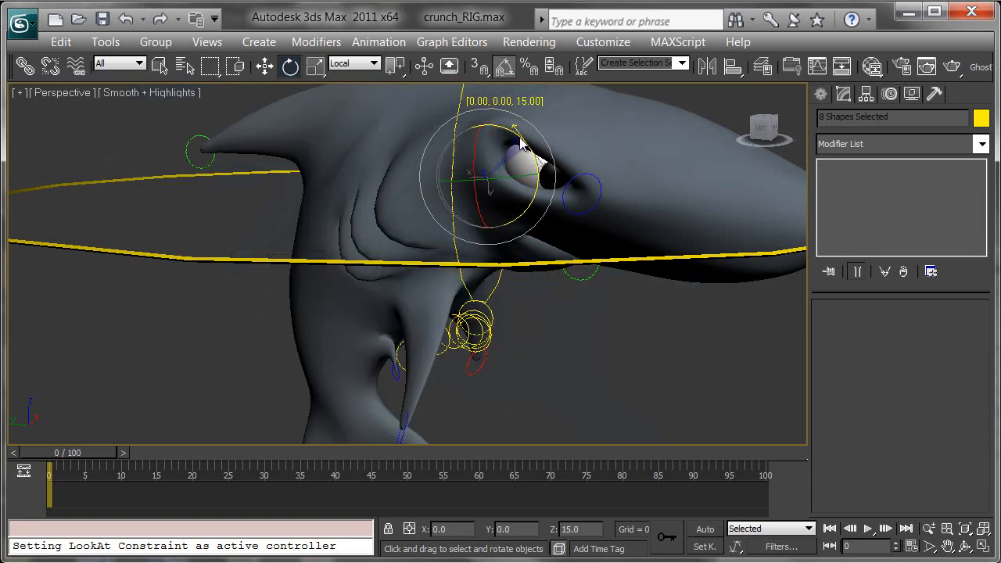
Show edged faces and examine how the belly mesh deforms between the side fins with the body bent downward.
{"action": "middle_click_drag", "start_coordinate": [607, 246], "coordinate": [488, 287], "text": "alt"}
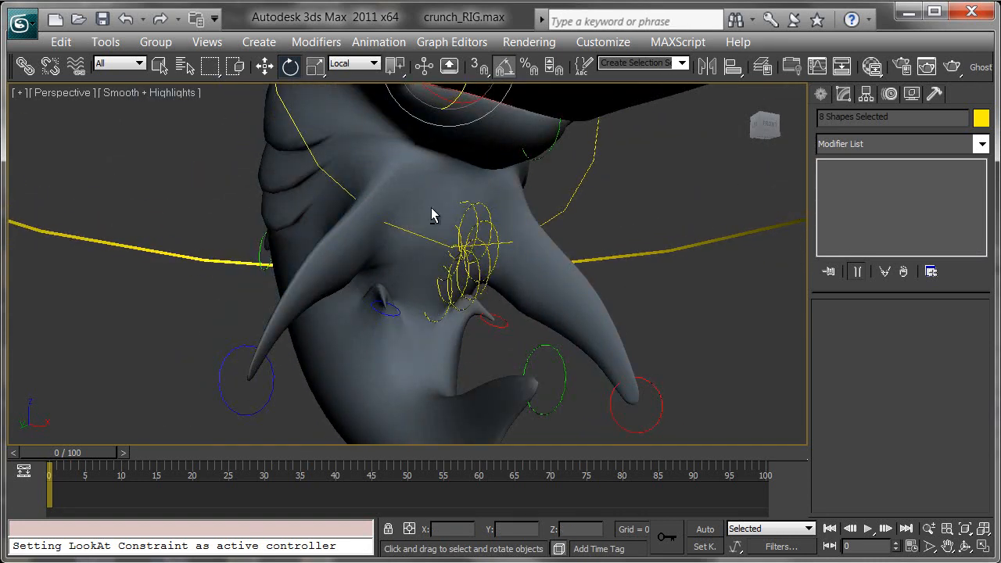
{"action": "middle_click_drag", "start_coordinate": [450, 243], "coordinate": [457, 225], "text": "alt"}
{"action": "key", "text": "F4"}
{"action": "middle_click_drag", "start_coordinate": [545, 239], "coordinate": [537, 242], "text": "alt"}
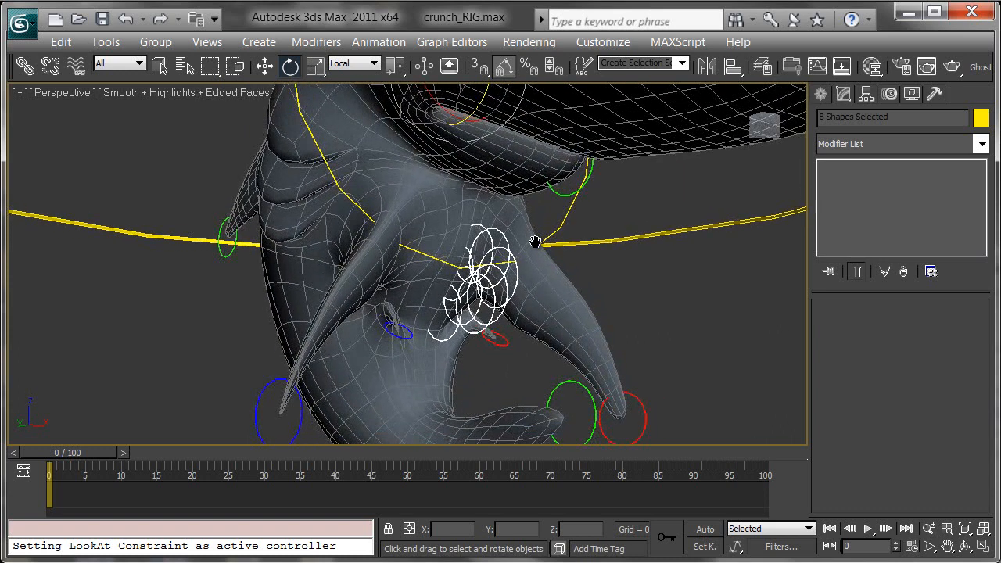
{"action": "scroll", "coordinate": [537, 242], "scroll_direction": "up", "scroll_amount": 3}
{"action": "middle_click_drag", "start_coordinate": [552, 180], "coordinate": [506, 156]}
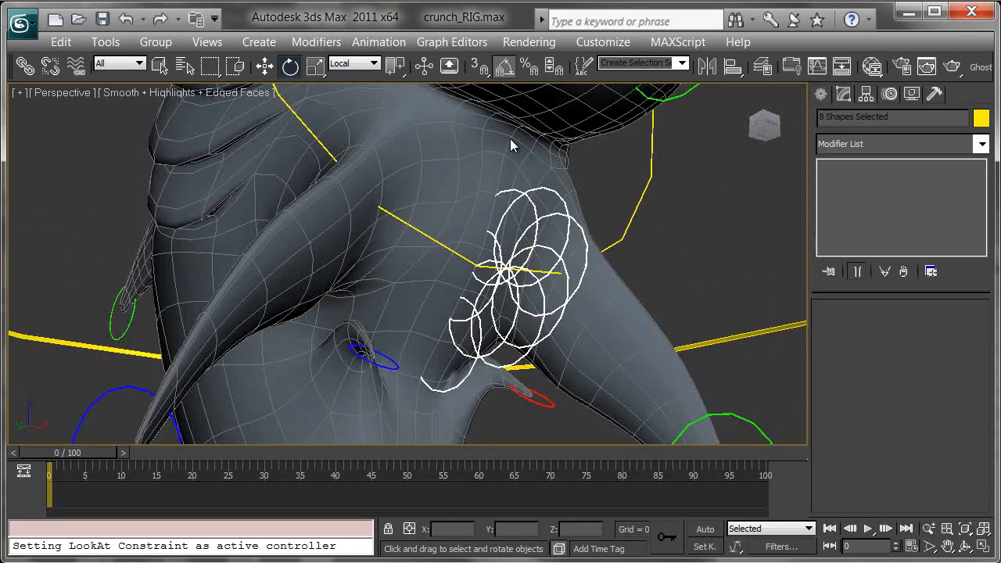
{"action": "scroll", "coordinate": [431, 346], "scroll_direction": "down", "scroll_amount": 5}
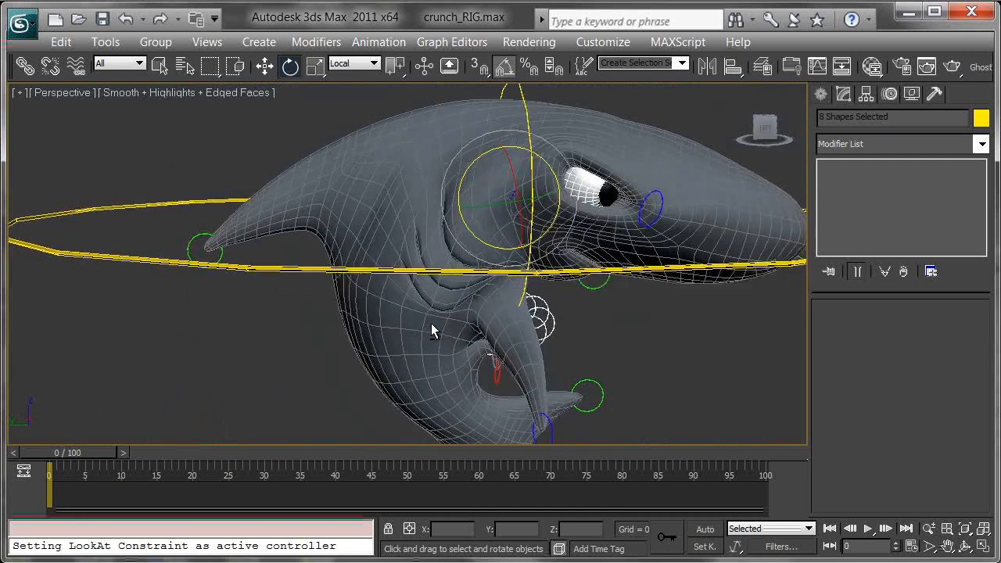
Try rotating the eight spine controls -30° about local Z to bend the body upward, and undo the spine rotations.
{"action": "left_click_drag", "start_coordinate": [465, 180], "coordinate": [485, 158]}
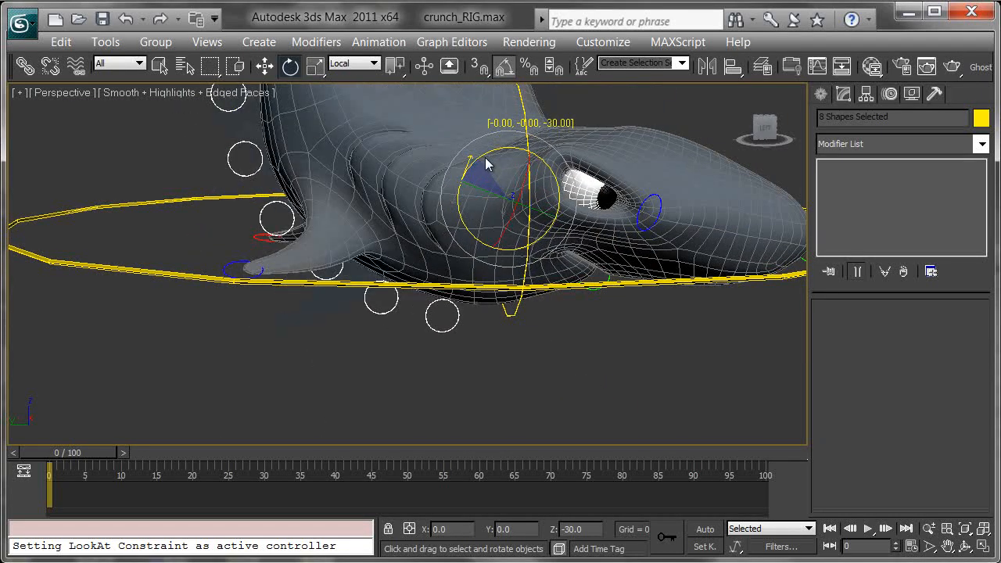
{"action": "middle_click_drag", "start_coordinate": [594, 161], "coordinate": [579, 202], "text": "alt"}
{"action": "middle_click_drag", "start_coordinate": [461, 229], "coordinate": [638, 275]}
{"action": "key", "text": "ctrl+z"}
{"action": "key", "text": "ctrl+z"}
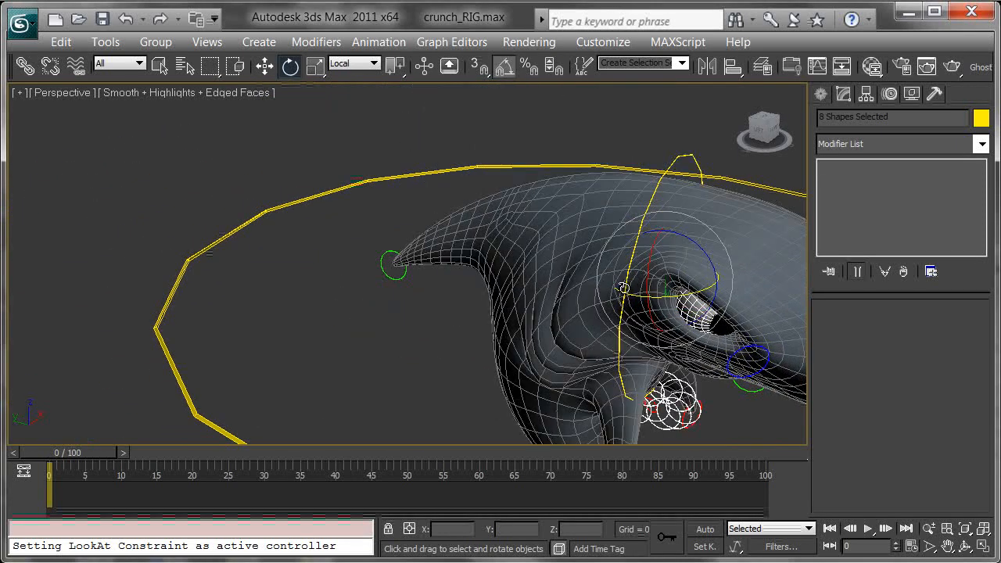
Try rotating the eight spine controls about a different local axis and cancel the rotation.
{"action": "middle_click_drag", "start_coordinate": [532, 279], "coordinate": [590, 337], "text": "alt"}
{"action": "mouse_move", "coordinate": [638, 257]}
{"action": "left_mouse_down"}
{"action": "mouse_move", "coordinate": [628, 248]}
{"action": "mouse_move", "coordinate": [658, 268]}
{"action": "mouse_move", "coordinate": [626, 246]}
{"action": "left_mouse_up"}
{"action": "right_click", "coordinate": [626, 246]}
{"action": "middle_click_drag", "start_coordinate": [639, 295], "coordinate": [534, 308], "text": "alt"}
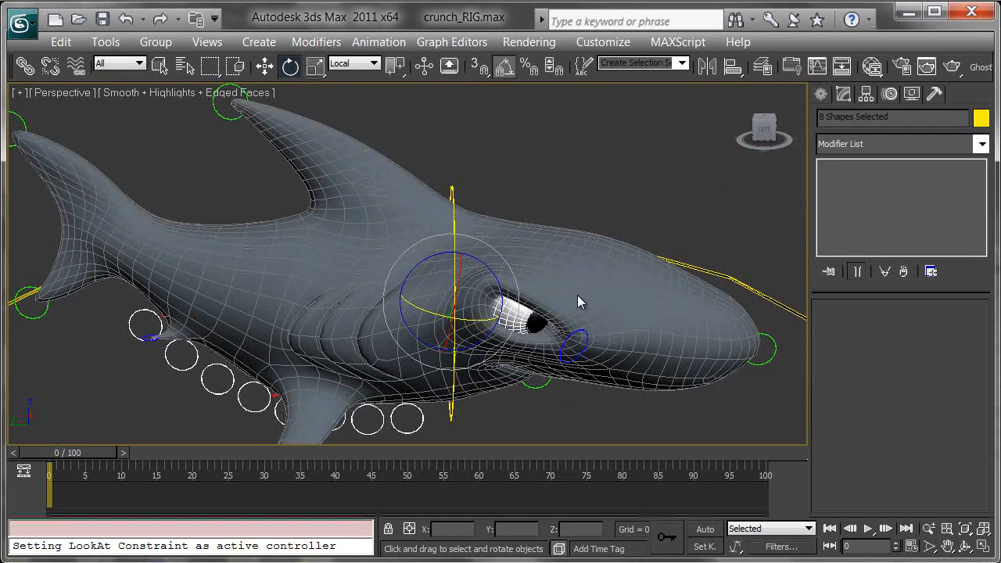
{"action": "middle_click_drag", "start_coordinate": [566, 298], "coordinate": [514, 317], "text": "alt"}
Select the nose control, try rotating it to bend the snout downward, and undo the bend.
{"action": "middle_click_drag", "start_coordinate": [517, 184], "coordinate": [671, 297], "text": "alt"}
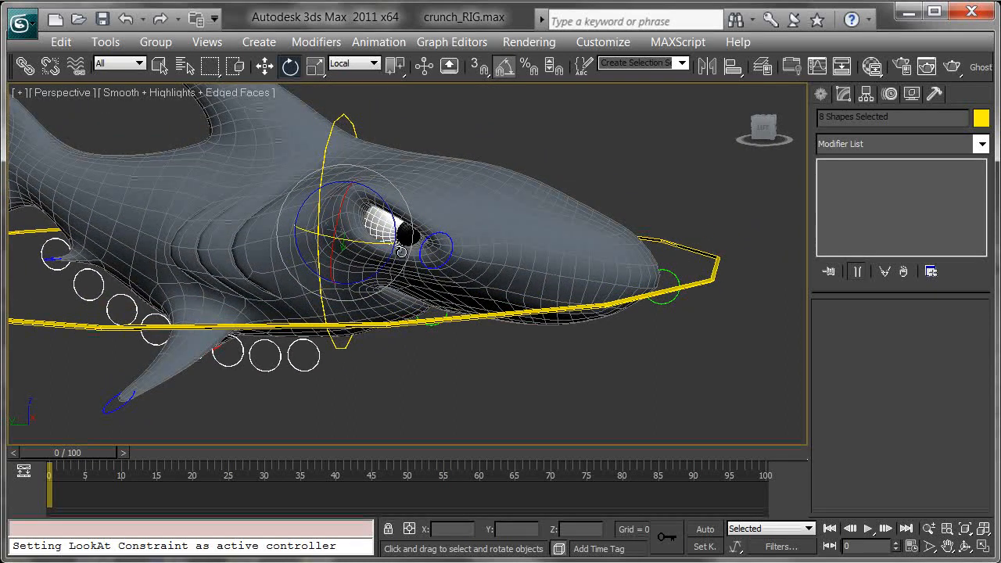
{"action": "left_click", "coordinate": [664, 304]}
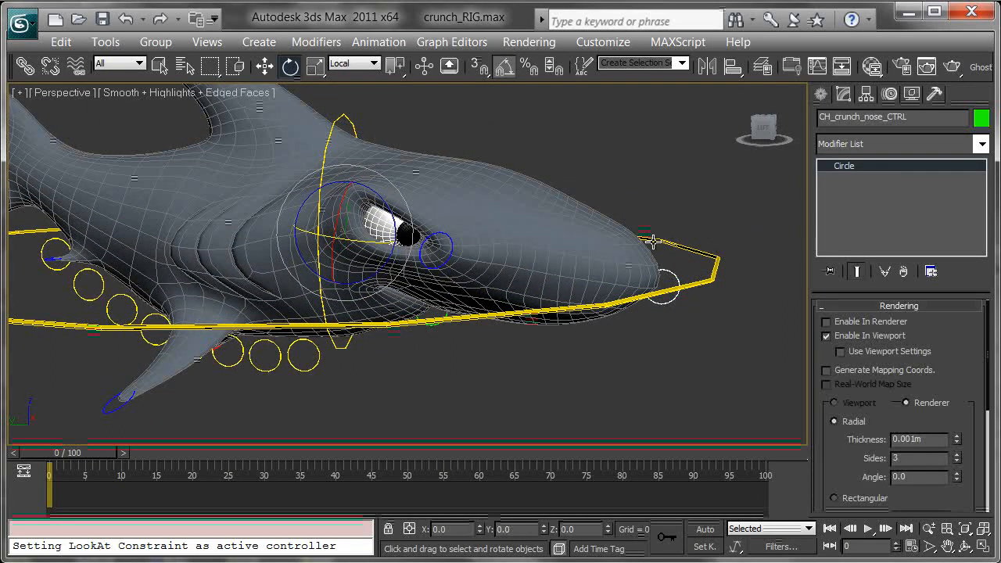
{"action": "left_click_drag", "start_coordinate": [391, 205], "coordinate": [409, 219]}
{"action": "right_click", "coordinate": [408, 219]}
{"action": "middle_click_drag", "start_coordinate": [518, 200], "coordinate": [419, 158], "text": "alt"}
{"action": "middle_click_drag", "start_coordinate": [486, 324], "coordinate": [504, 340], "text": "alt"}
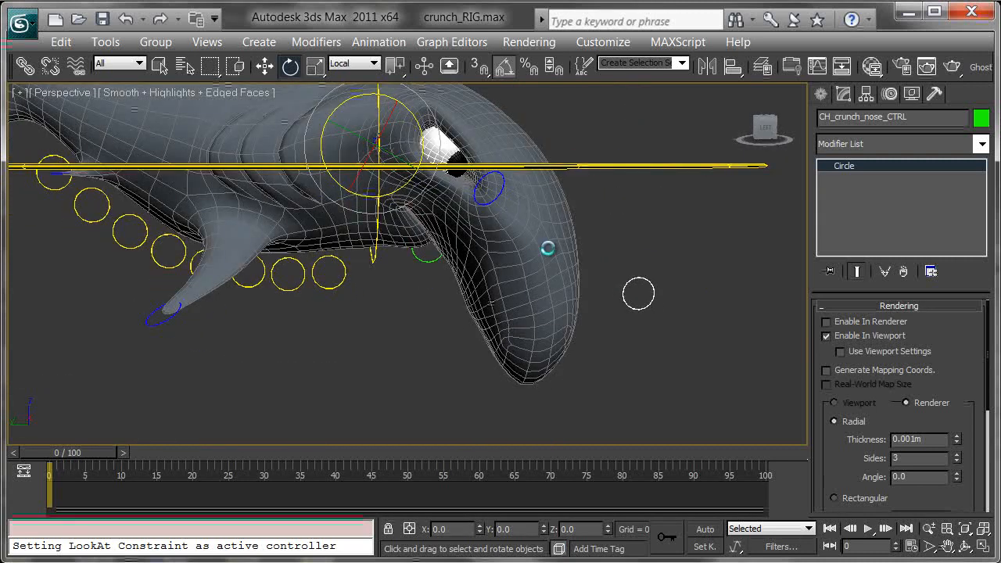
{"action": "key", "text": "ctrl+z"}
Try rotating the nose control about another local axis, undo it, and clear the selection.
{"action": "middle_click_drag", "start_coordinate": [507, 280], "coordinate": [470, 292], "text": "alt"}
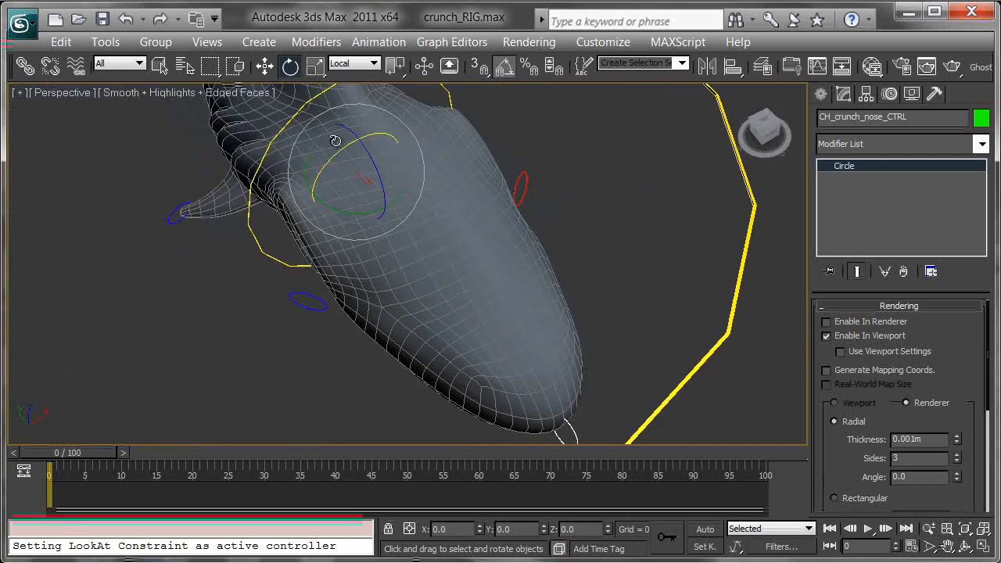
{"action": "mouse_move", "coordinate": [332, 162]}
{"action": "left_mouse_down"}
{"action": "mouse_move", "coordinate": [353, 148]}
{"action": "mouse_move", "coordinate": [344, 154]}
{"action": "left_mouse_up"}
{"action": "key", "text": "ctrl+z"}
{"action": "middle_click_drag", "start_coordinate": [263, 253], "coordinate": [503, 247]}
{"action": "middle_click_drag", "start_coordinate": [458, 88], "coordinate": [423, 159]}
{"action": "left_click", "coordinate": [426, 161]}
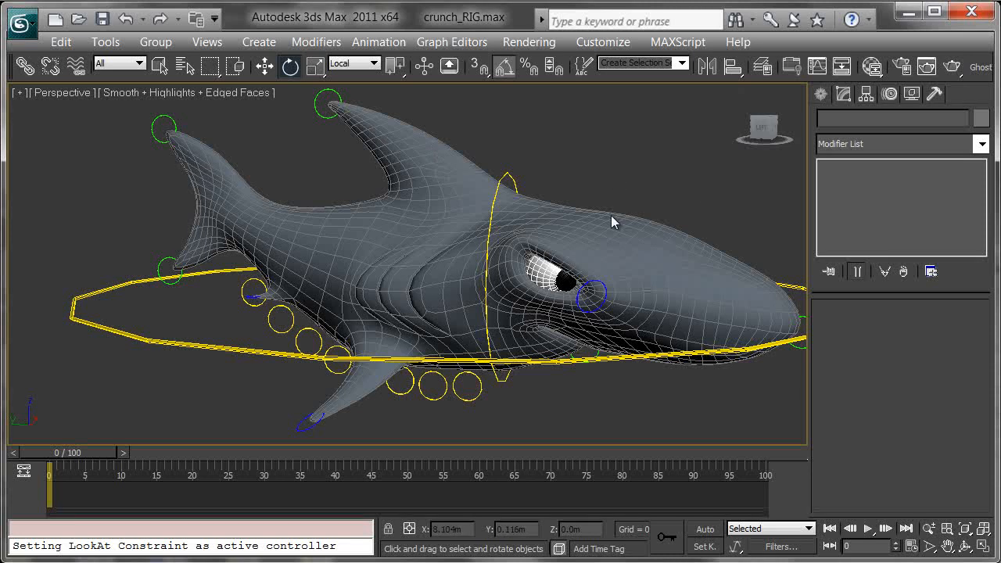
Unfreeze all objects and layers and remove the MeshSmooth modifier from the shark's body mesh.
{"action": "right_click", "coordinate": [579, 201]}
{"action": "left_click", "coordinate": [642, 64]}
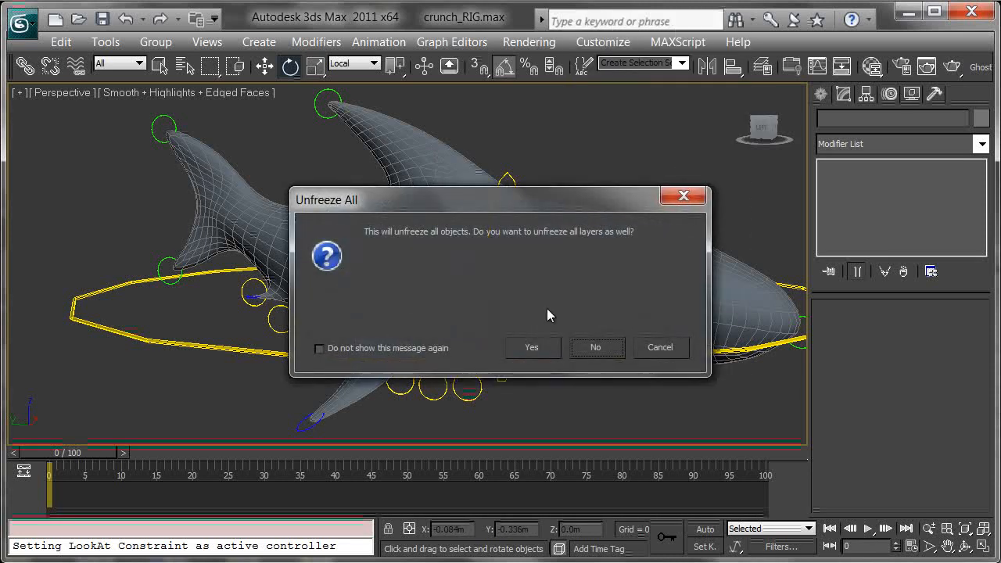
{"action": "left_click", "coordinate": [536, 349]}
{"action": "left_click", "coordinate": [452, 151]}
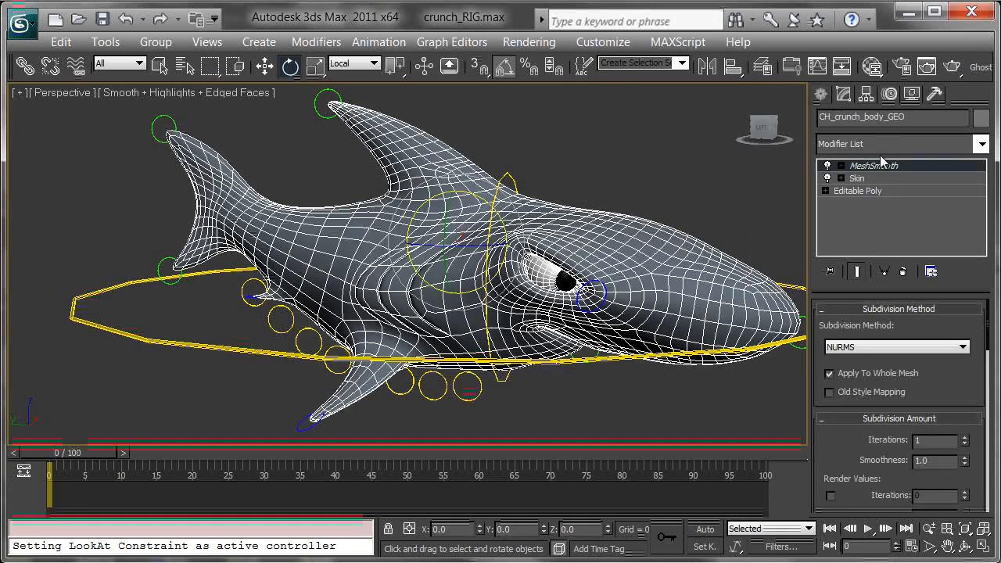
{"action": "left_click", "coordinate": [901, 272]}
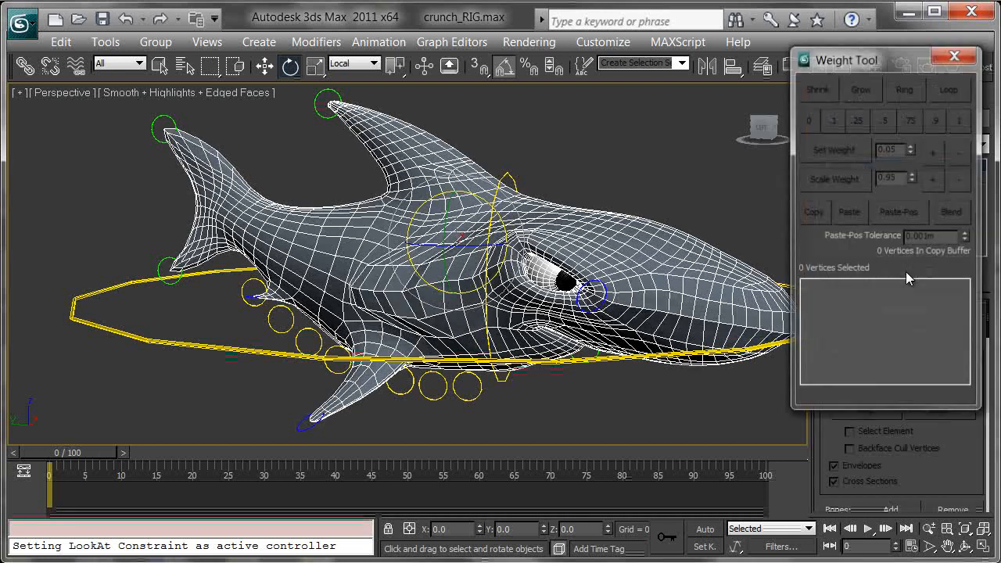
Move the Weight Tool dialog clear of the command panel and start editing the envelopes of the body's Skin modifier.
{"action": "middle_click_drag", "start_coordinate": [588, 161], "coordinate": [520, 164]}
{"action": "left_click_drag", "start_coordinate": [907, 61], "coordinate": [669, 109]}
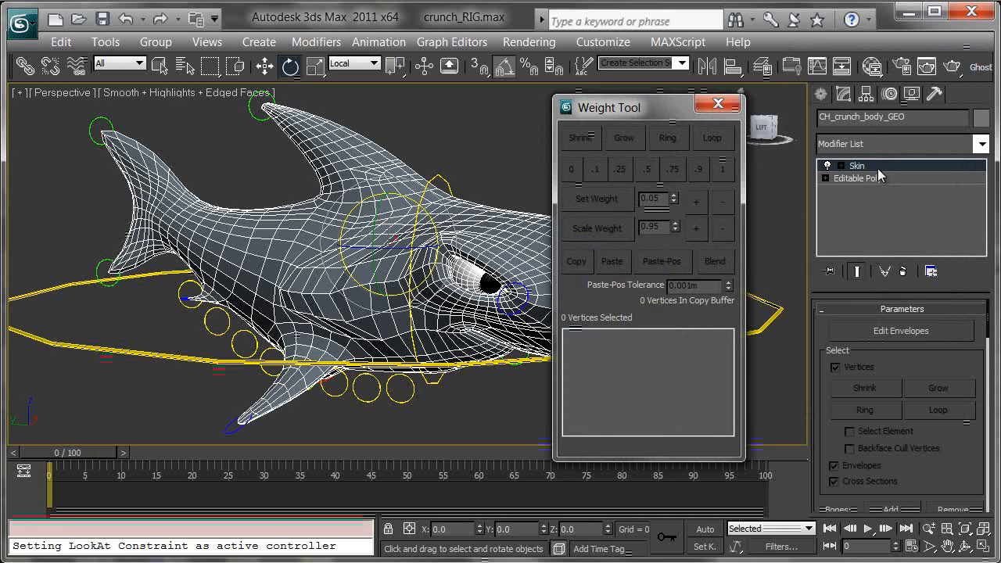
{"action": "key", "text": "1"}
{"action": "middle_click_drag", "start_coordinate": [429, 332], "coordinate": [289, 304]}
{"action": "middle_click_drag", "start_coordinate": [361, 330], "coordinate": [396, 346], "text": "alt"}
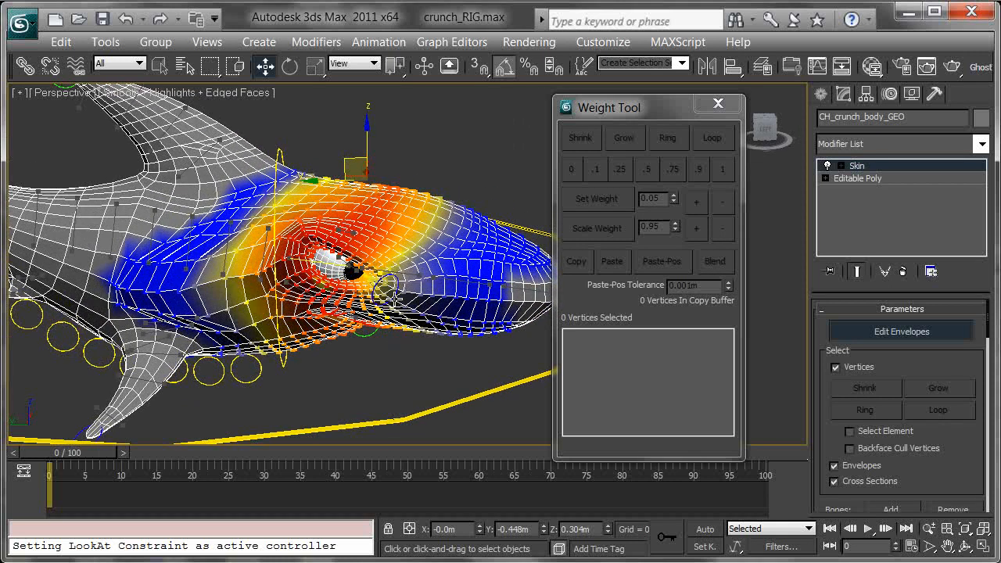
Examine the skin weights of the head bones from CH_crunch_head01_JNT to CH_crunch_head04_JNT.
{"action": "left_click_drag", "start_coordinate": [818, 416], "coordinate": [818, 239]}
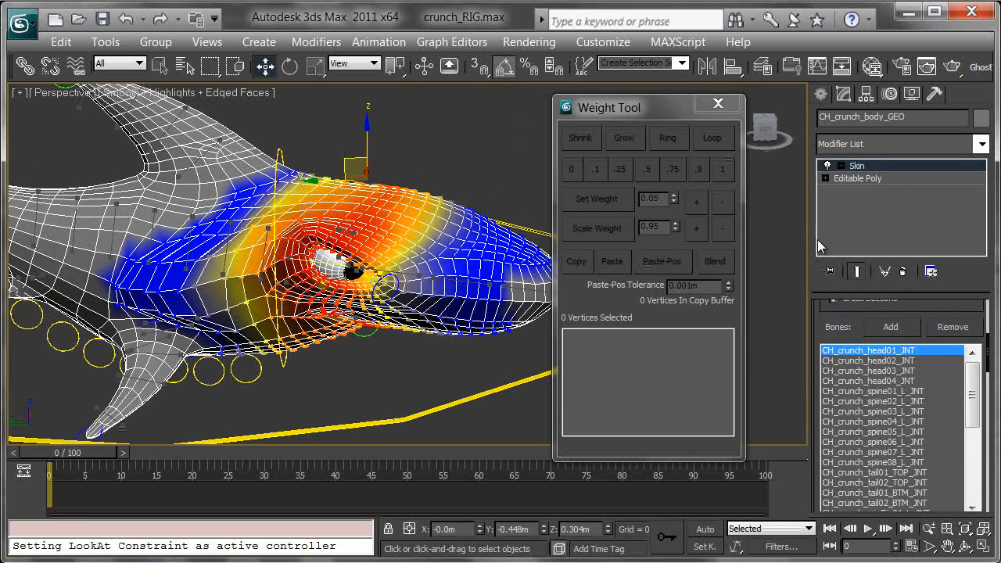
{"action": "left_click", "coordinate": [893, 362]}
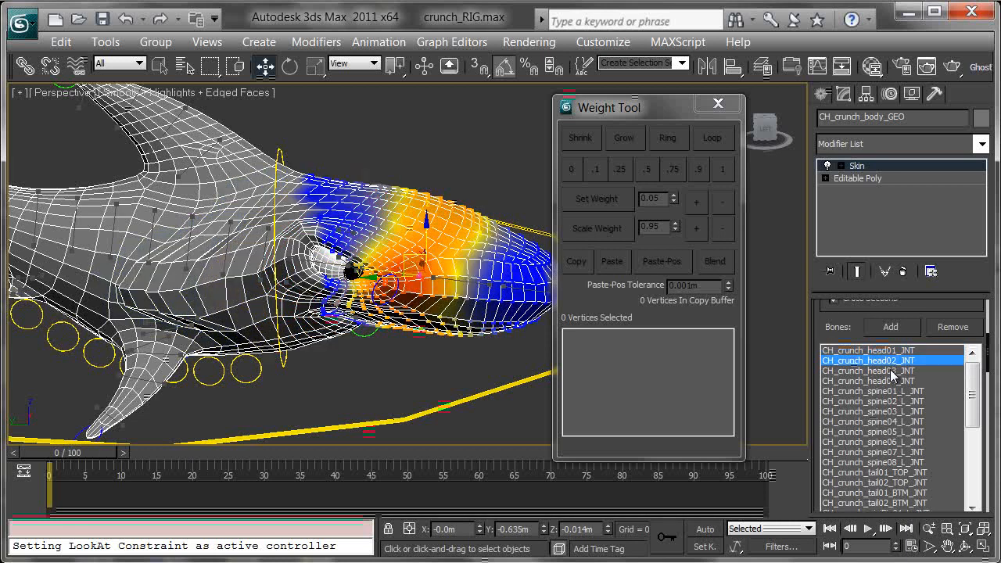
{"action": "left_click", "coordinate": [892, 371]}
{"action": "left_click", "coordinate": [896, 382]}
{"action": "left_click", "coordinate": [896, 372]}
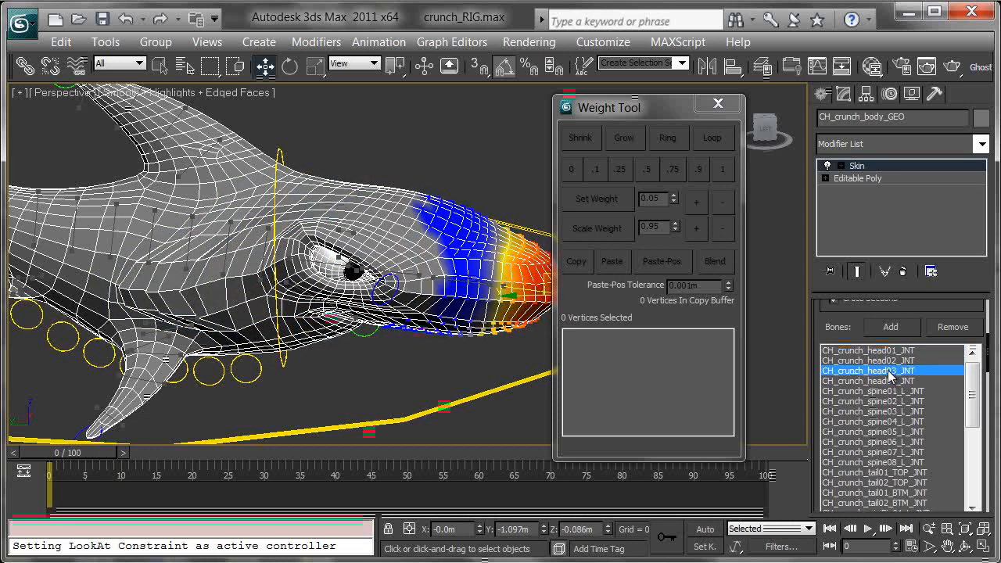
{"action": "left_click", "coordinate": [894, 351]}
Examine the skin weights of the spine bones in order, from CH_crunch_spine01_L_JNT to CH_crunch_spine08_L_JNT.
{"action": "left_click", "coordinate": [898, 390]}
{"action": "middle_click_drag", "start_coordinate": [332, 242], "coordinate": [435, 236], "text": "alt"}
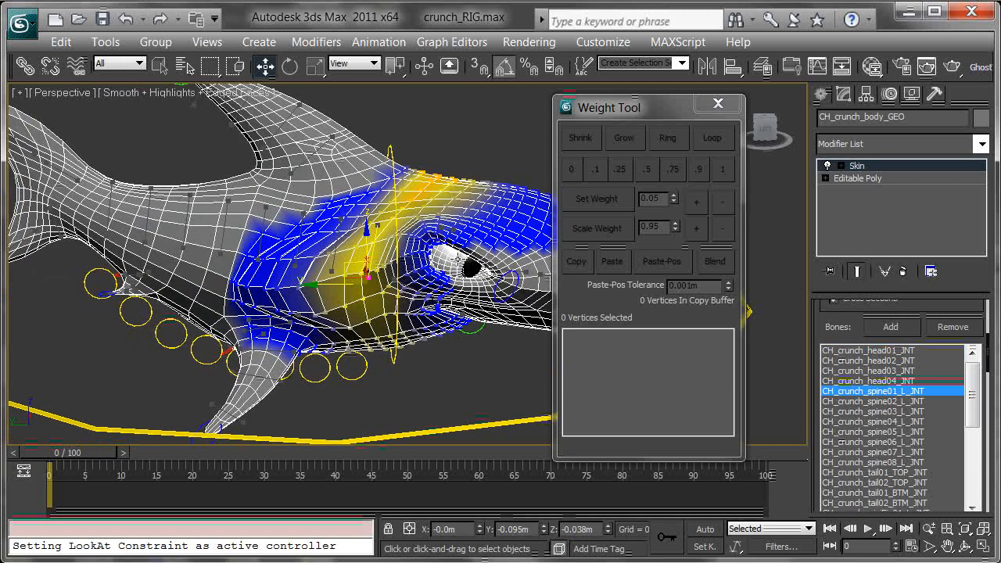
{"action": "left_click", "coordinate": [898, 400]}
{"action": "left_click", "coordinate": [883, 411]}
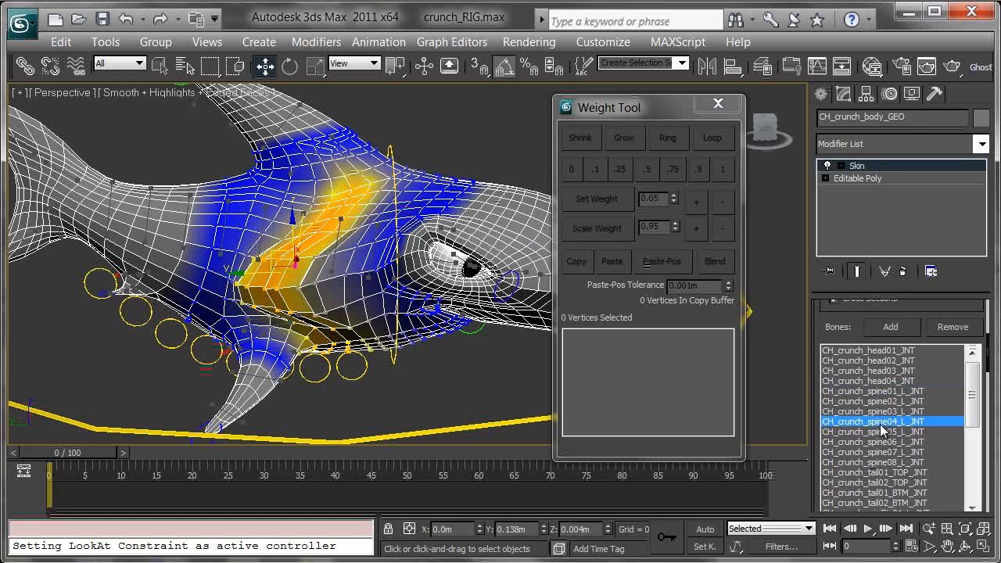
{"action": "left_click", "coordinate": [883, 422]}
{"action": "left_click", "coordinate": [881, 433]}
{"action": "left_click", "coordinate": [884, 442]}
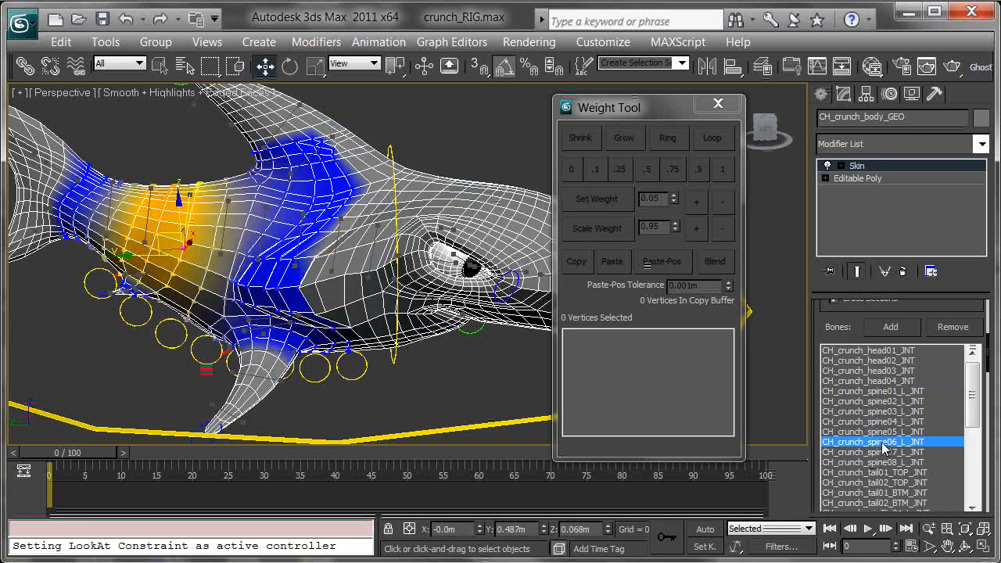
{"action": "left_click", "coordinate": [887, 452]}
{"action": "left_click", "coordinate": [889, 462]}
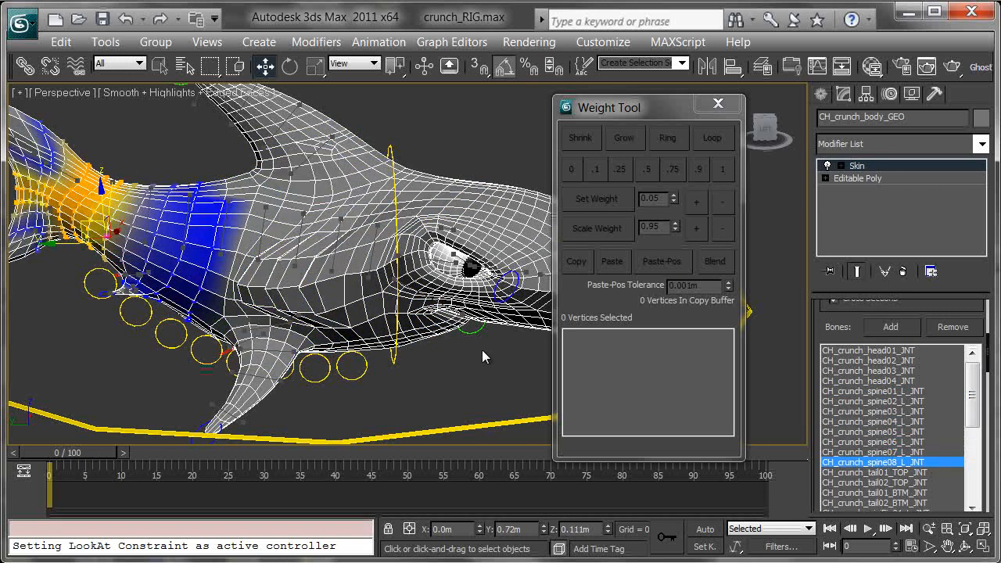
Examine the skin weights of the upper tail bones CH_crunch_tail01_TOP_JNT and CH_crunch_tail02_TOP_JNT.
{"action": "middle_click_drag", "start_coordinate": [259, 253], "coordinate": [270, 260]}
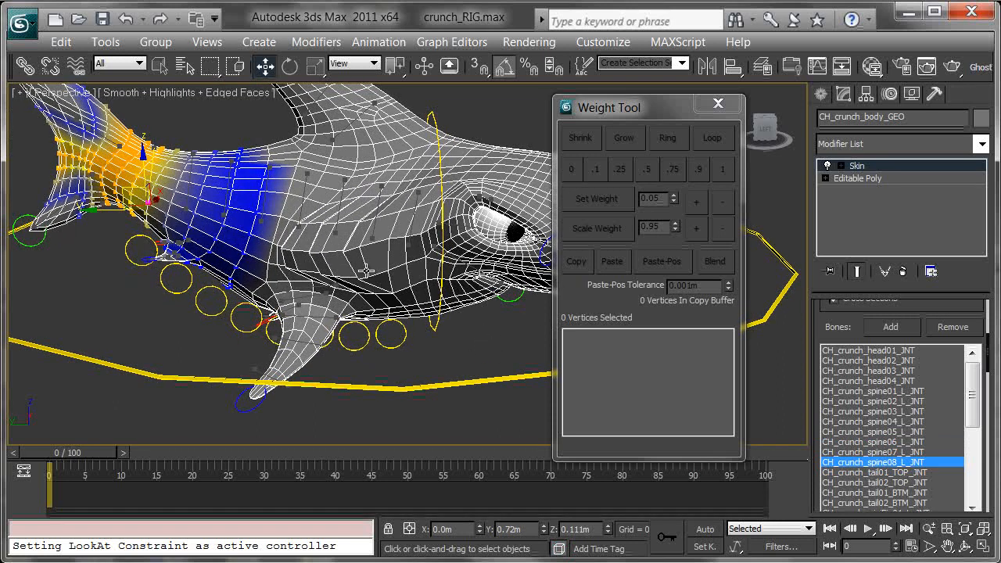
{"action": "left_click_drag", "start_coordinate": [973, 414], "coordinate": [971, 446]}
{"action": "left_click", "coordinate": [865, 384]}
{"action": "left_click", "coordinate": [871, 393]}
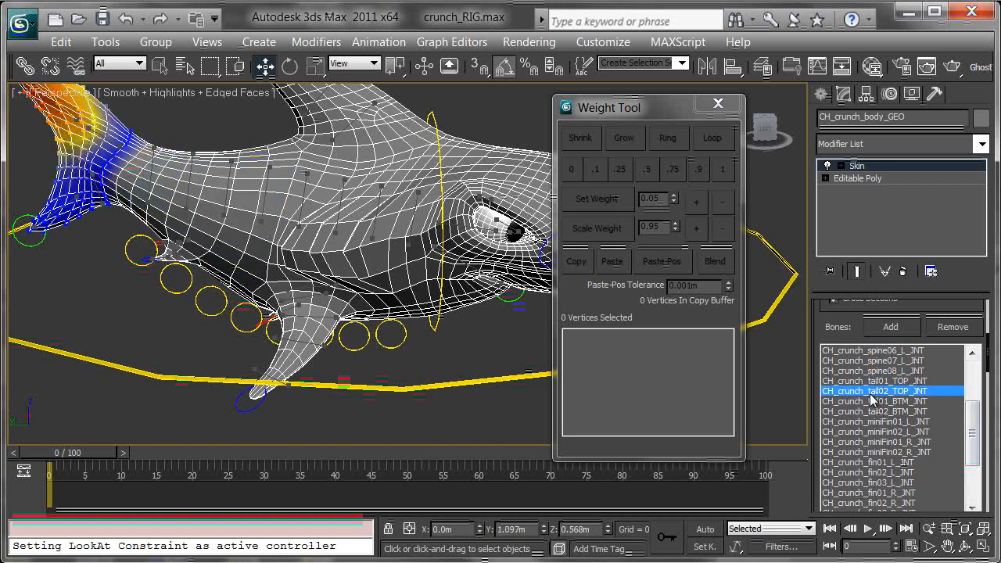
{"action": "middle_click_drag", "start_coordinate": [261, 191], "coordinate": [443, 306]}
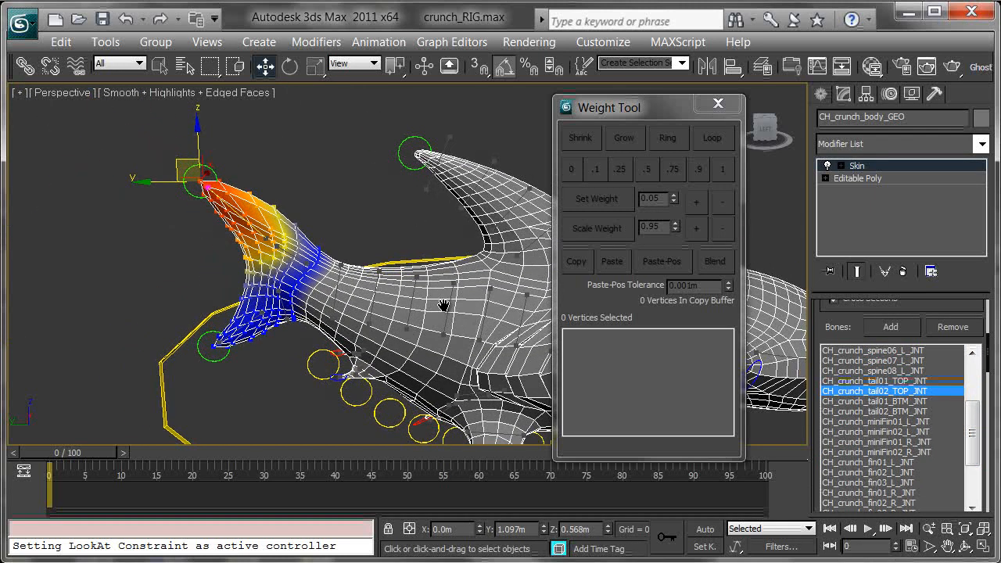
{"action": "left_click", "coordinate": [874, 381]}
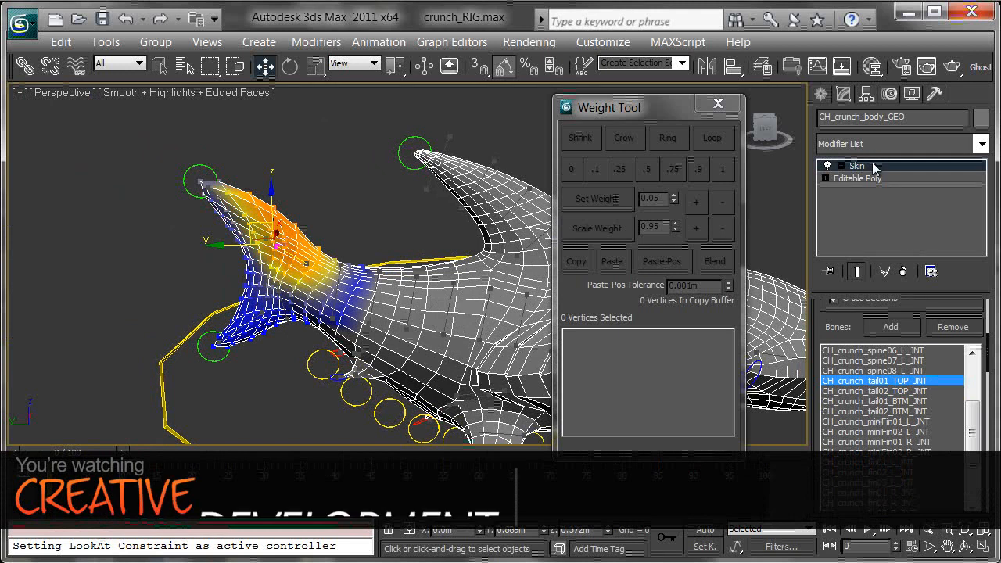
Stop editing the Skin envelopes and select the upper tail control for rotation.
{"action": "left_click", "coordinate": [874, 166]}
{"action": "left_click", "coordinate": [214, 166]}
{"action": "key", "text": "e"}
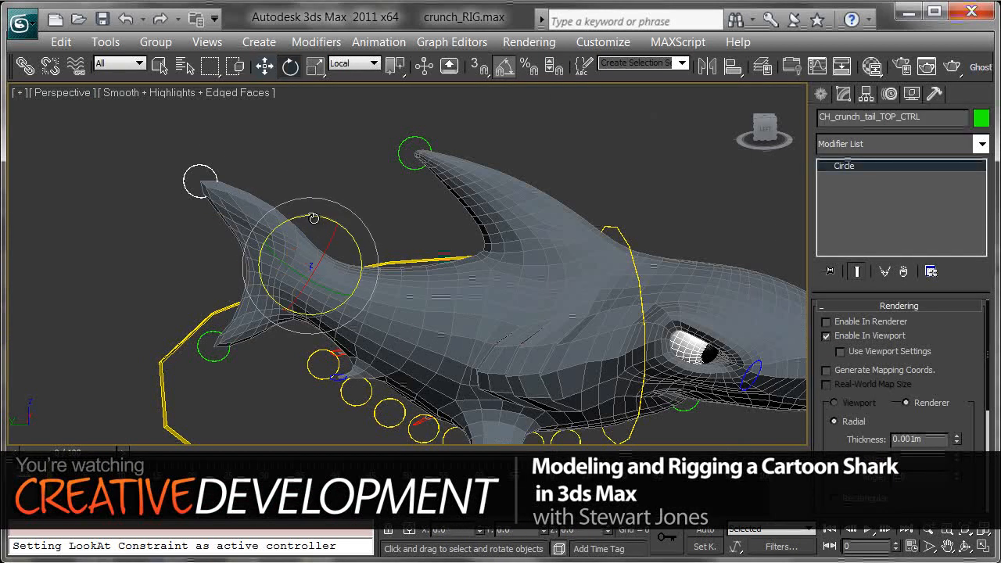
Try rotating the upper tail control about different local axes and undo the rotation.
{"action": "left_click_drag", "start_coordinate": [321, 217], "coordinate": [295, 206]}
{"action": "right_click", "coordinate": [295, 206]}
{"action": "middle_click_drag", "start_coordinate": [305, 231], "coordinate": [299, 271], "text": "alt"}
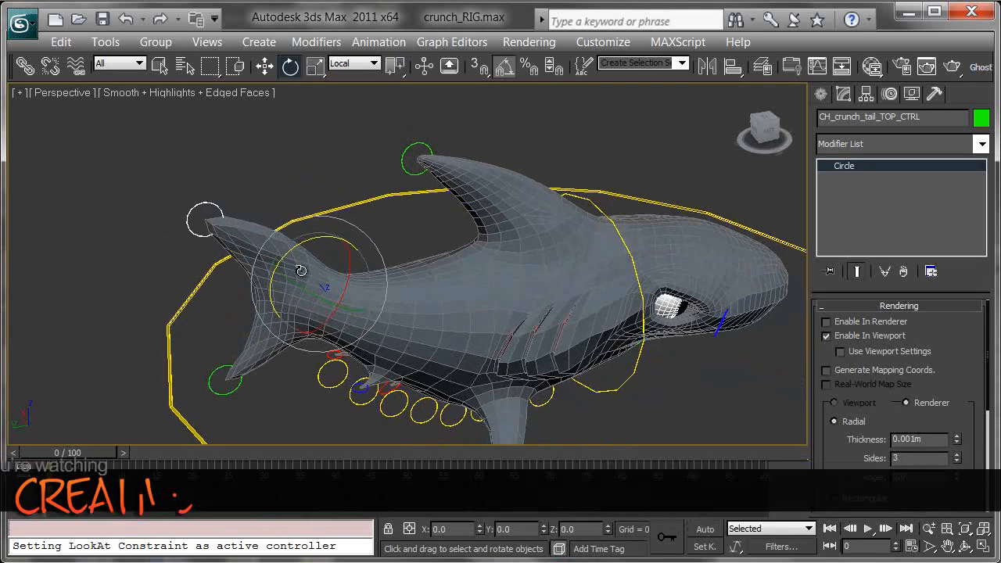
{"action": "left_click_drag", "start_coordinate": [299, 288], "coordinate": [360, 305]}
{"action": "middle_click_drag", "start_coordinate": [360, 305], "coordinate": [266, 303], "text": "alt"}
{"action": "key", "text": "ctrl+z"}
Select the dorsal fin control and try rotating it to test the fin's deformation.
{"action": "left_click", "coordinate": [416, 150]}
{"action": "middle_click_drag", "start_coordinate": [555, 231], "coordinate": [504, 191], "text": "alt"}
{"action": "left_click_drag", "start_coordinate": [504, 191], "coordinate": [529, 241]}
{"action": "middle_click_drag", "start_coordinate": [528, 241], "coordinate": [566, 258], "text": "alt"}
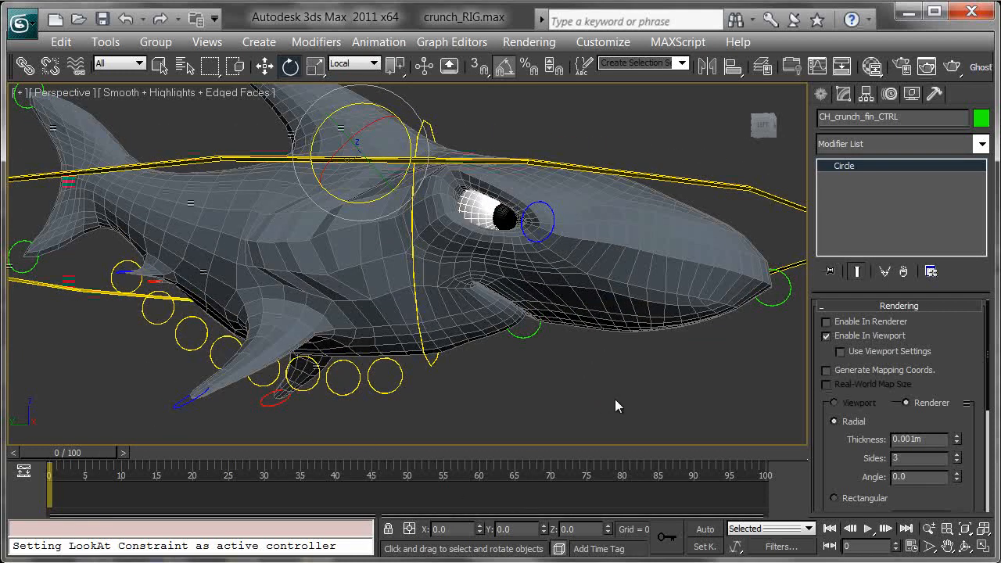
{"action": "middle_click_drag", "start_coordinate": [546, 272], "coordinate": [579, 302], "text": "alt"}
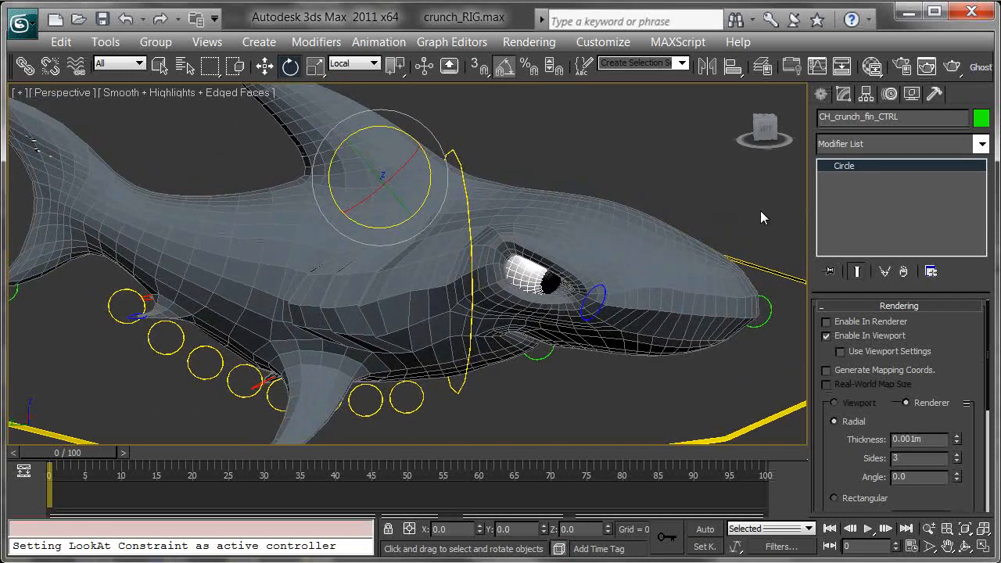
Review the scene's layers and their hide and freeze states, and close the layer list.
{"action": "left_click", "coordinate": [765, 69]}
{"action": "left_click_drag", "start_coordinate": [677, 159], "coordinate": [675, 113]}
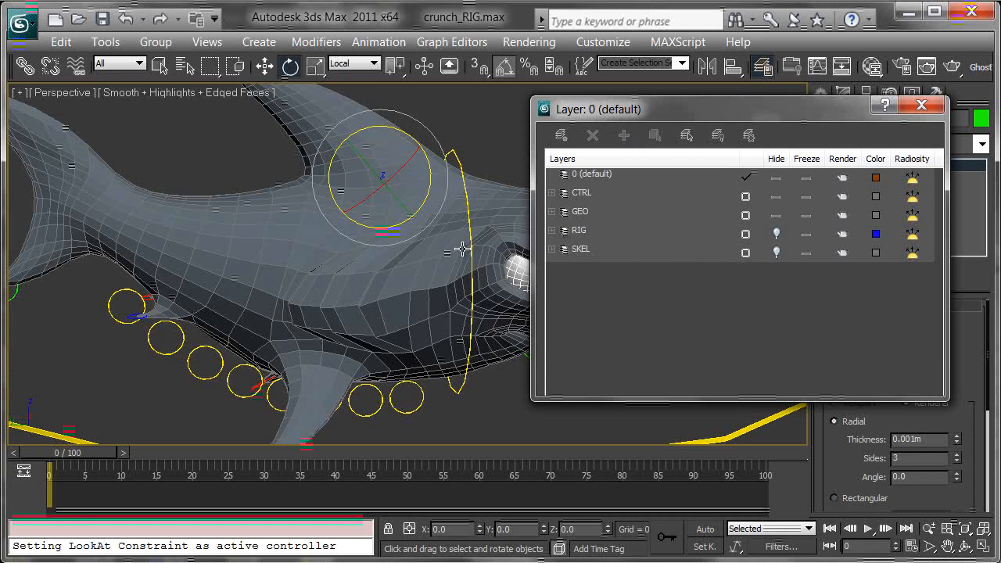
{"action": "left_click", "coordinate": [922, 105]}
Switch the viewport to wireframe and unhide all objects together with all layers.
{"action": "middle_click_drag", "start_coordinate": [546, 170], "coordinate": [582, 257], "text": "alt"}
{"action": "key", "text": "F3"}
{"action": "right_click", "coordinate": [608, 176]}
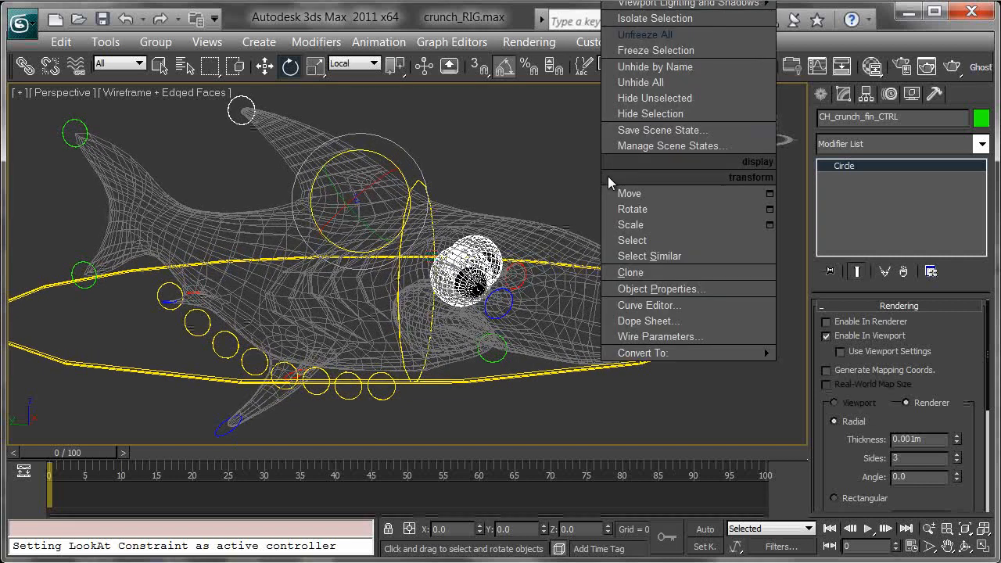
{"action": "left_click", "coordinate": [662, 83]}
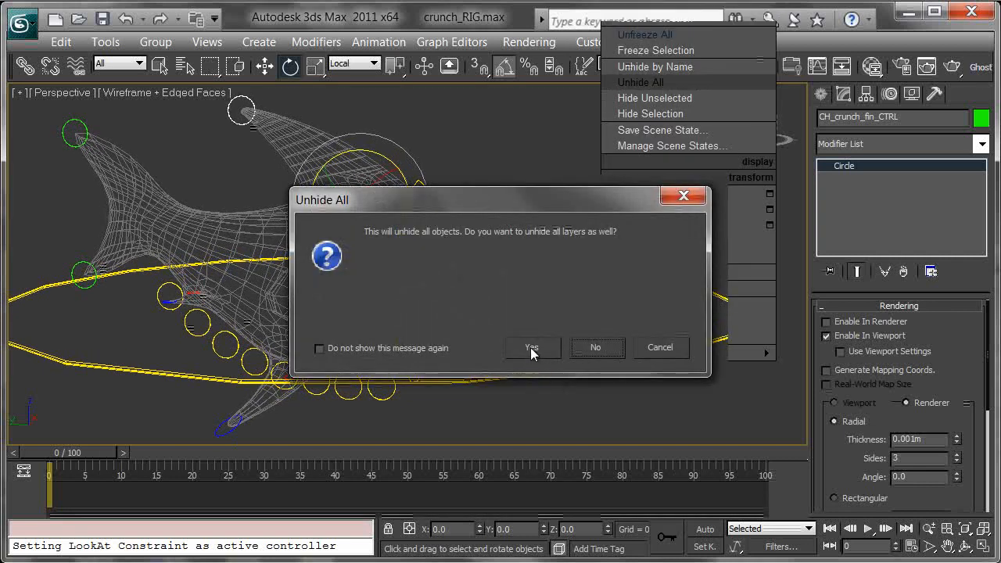
{"action": "left_click", "coordinate": [531, 348]}
{"action": "mouse_move", "coordinate": [556, 392]}
{"action": "middle_mouse_down", "text": "alt"}
{"action": "mouse_move", "coordinate": [532, 394]}
{"action": "mouse_move", "coordinate": [569, 396]}
{"action": "middle_mouse_up", "text": "alt"}
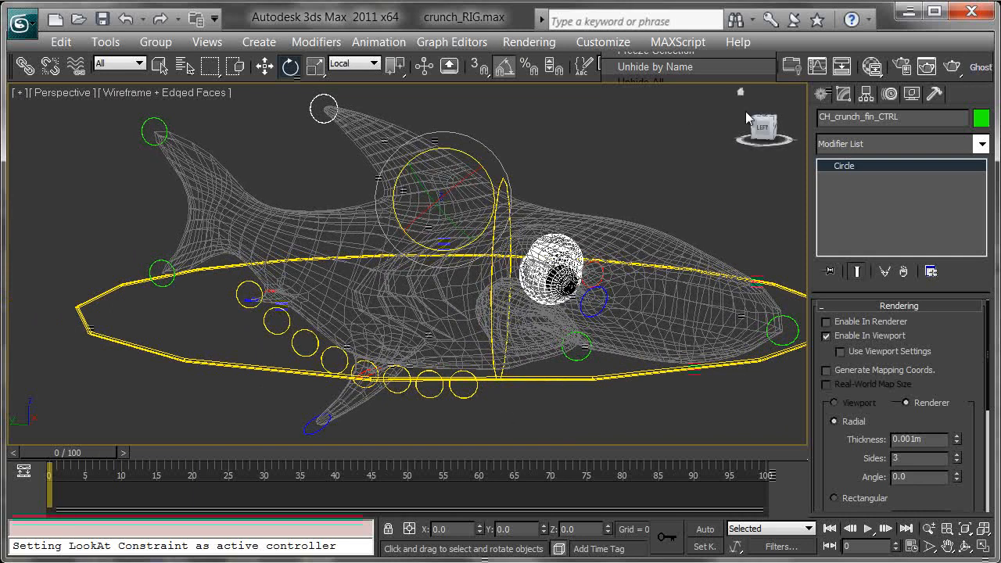
Stop hiding helpers, space warps, particle systems and bone objects by category, and remove Bone, IK Chain Object and Point from the hidden categories.
{"action": "middle_click_drag", "start_coordinate": [665, 179], "coordinate": [602, 194]}
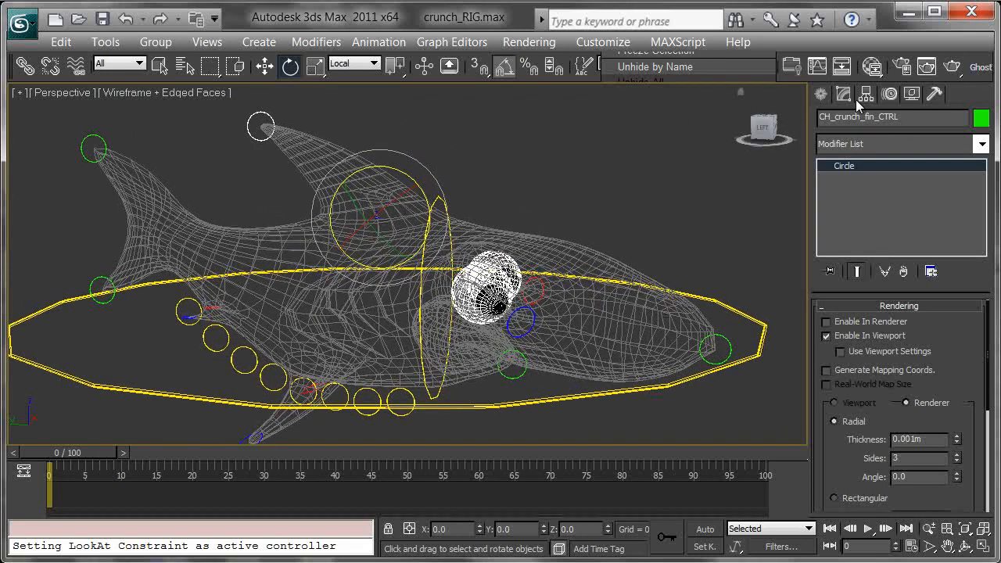
{"action": "left_click", "coordinate": [866, 95]}
{"action": "left_click", "coordinate": [890, 94]}
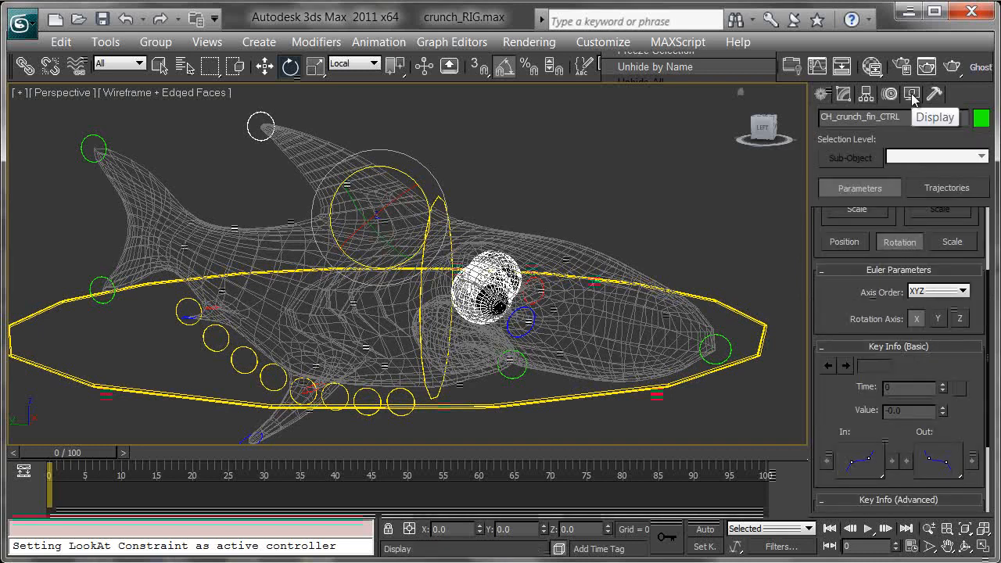
{"action": "left_click", "coordinate": [912, 95]}
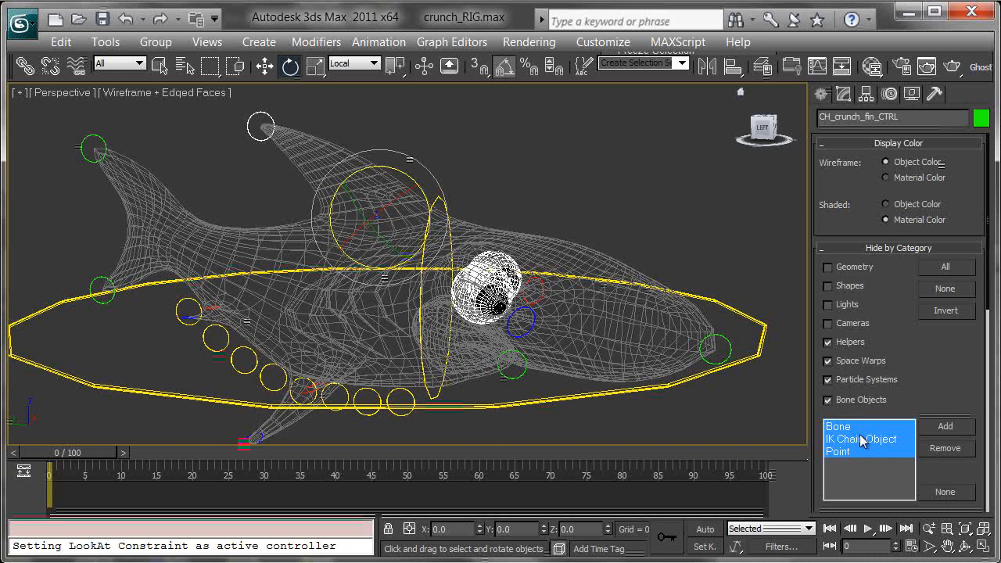
{"action": "left_click", "coordinate": [827, 343]}
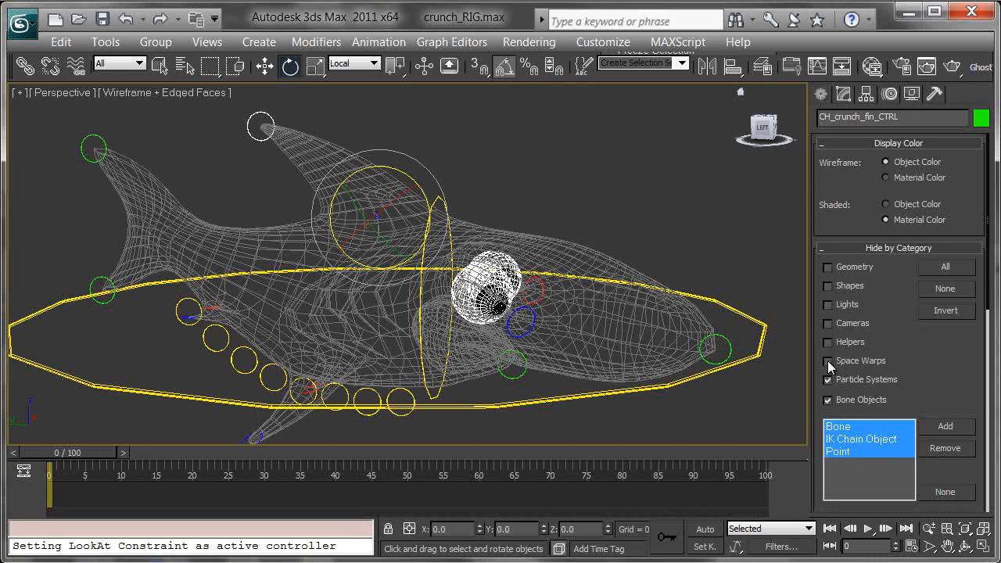
{"action": "left_click", "coordinate": [956, 453]}
{"action": "left_click_drag", "start_coordinate": [37, 42], "coordinate": [183, 264]}
{"action": "left_click", "coordinate": [154, 331]}
{"action": "scroll", "coordinate": [525, 204], "scroll_direction": "up", "scroll_amount": 4}
{"action": "middle_click_drag", "start_coordinate": [587, 266], "coordinate": [602, 254]}
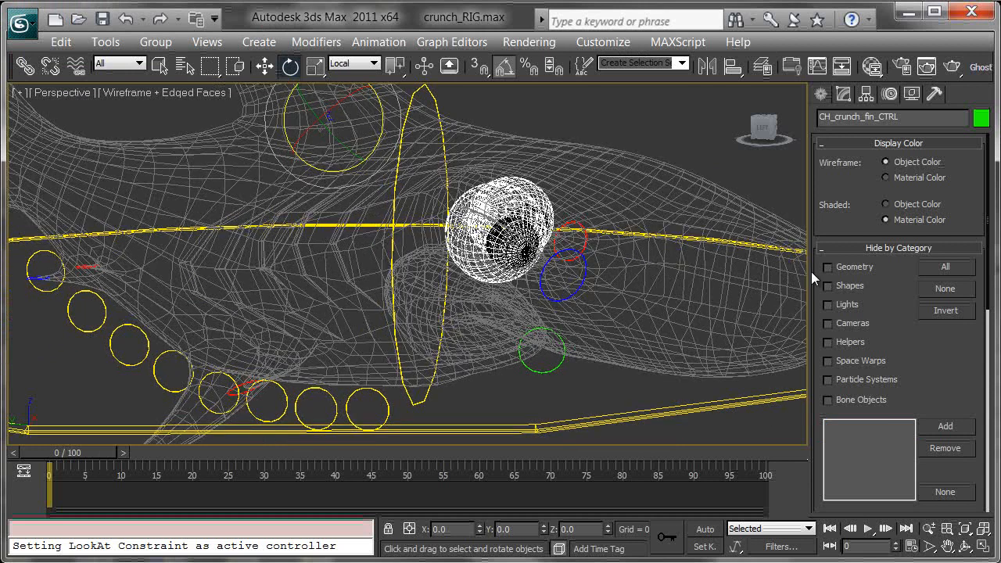
Hide the shark's body mesh and return the viewport to shaded display to inspect the skeleton.
{"action": "left_click", "coordinate": [622, 192]}
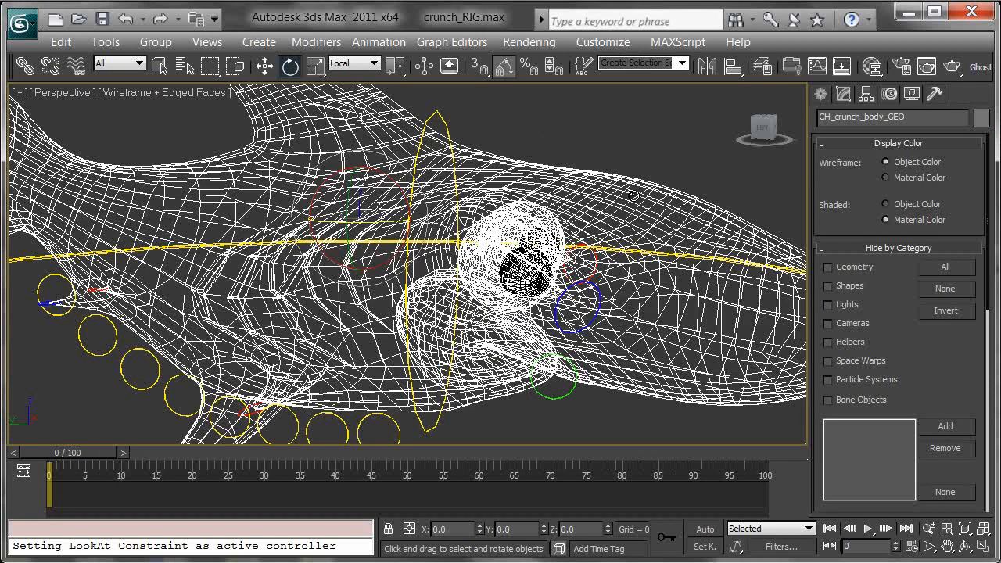
{"action": "right_click", "coordinate": [646, 199]}
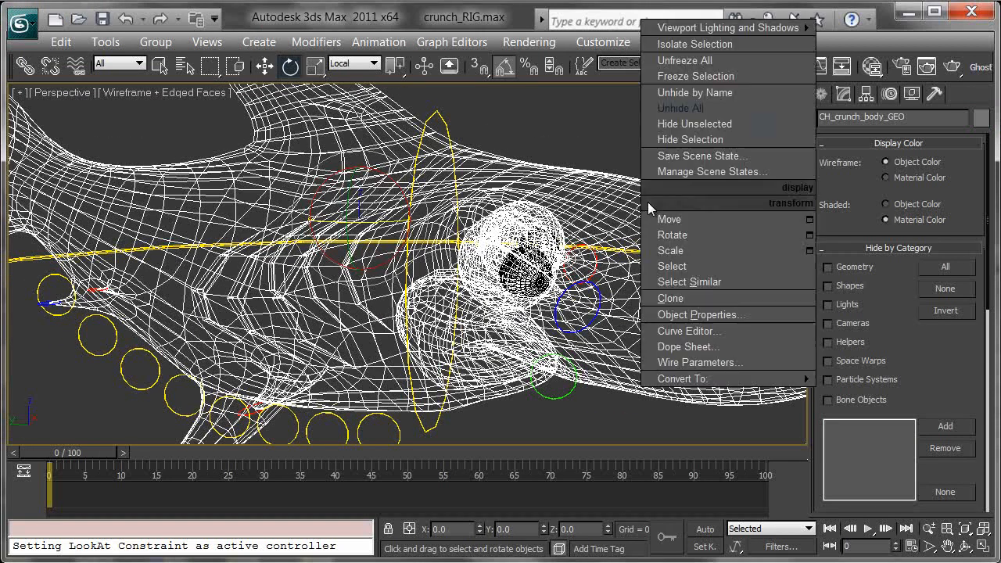
{"action": "left_click", "coordinate": [690, 141]}
{"action": "middle_click_drag", "start_coordinate": [407, 258], "coordinate": [470, 234], "text": "alt"}
{"action": "mouse_move", "coordinate": [669, 183]}
{"action": "middle_mouse_down", "text": "alt"}
{"action": "mouse_move", "coordinate": [616, 279]}
{"action": "mouse_move", "coordinate": [630, 315]}
{"action": "mouse_move", "coordinate": [630, 304]}
{"action": "mouse_move", "coordinate": [617, 308]}
{"action": "mouse_move", "coordinate": [610, 274]}
{"action": "middle_mouse_up", "text": "alt"}
{"action": "scroll", "coordinate": [615, 279], "scroll_direction": "down", "scroll_amount": 3}
{"action": "key", "text": "F3"}
{"action": "middle_click_drag", "start_coordinate": [548, 292], "coordinate": [521, 339], "text": "alt"}
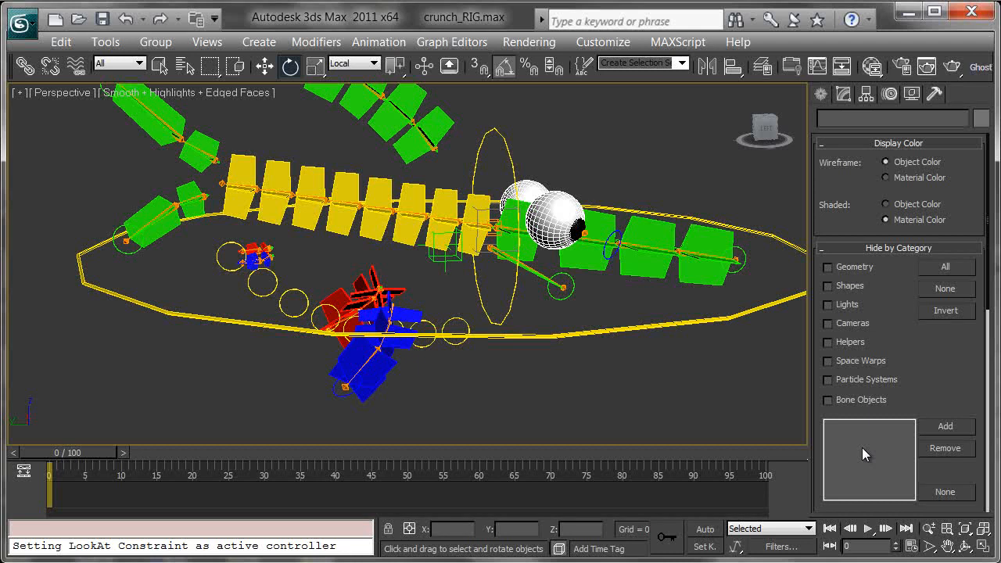
Inspect the spine bones one by one from the head toward the tail, and select two neighbouring circular spine controls.
{"action": "mouse_move", "coordinate": [597, 205]}
{"action": "middle_mouse_down"}
{"action": "mouse_move", "coordinate": [618, 260]}
{"action": "mouse_move", "coordinate": [603, 288]}
{"action": "mouse_move", "coordinate": [595, 237]}
{"action": "middle_mouse_up"}
{"action": "scroll", "coordinate": [604, 244], "scroll_direction": "up", "scroll_amount": 3}
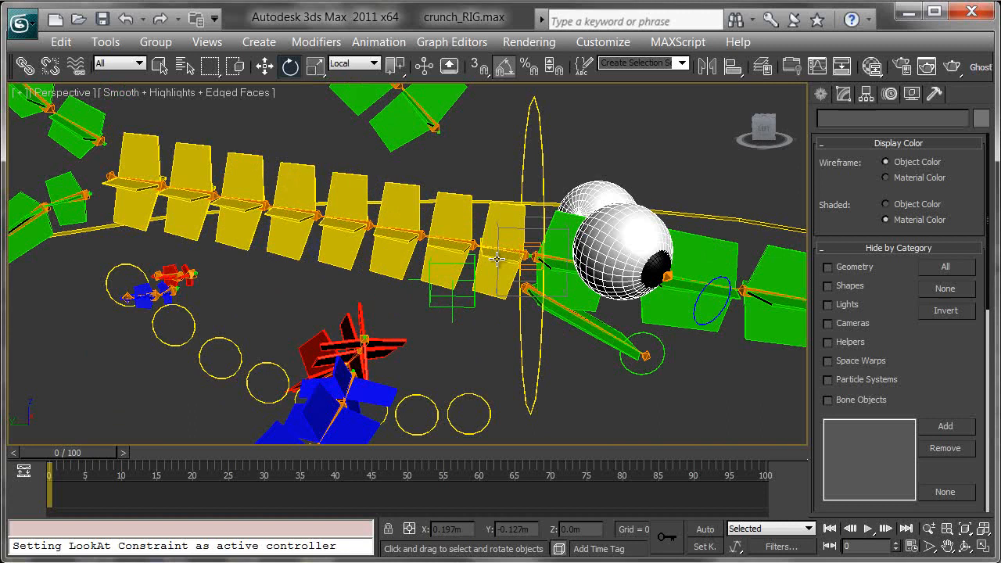
{"action": "left_click", "coordinate": [493, 215]}
{"action": "left_click", "coordinate": [447, 215]}
{"action": "left_click", "coordinate": [393, 199]}
{"action": "left_click", "coordinate": [354, 183]}
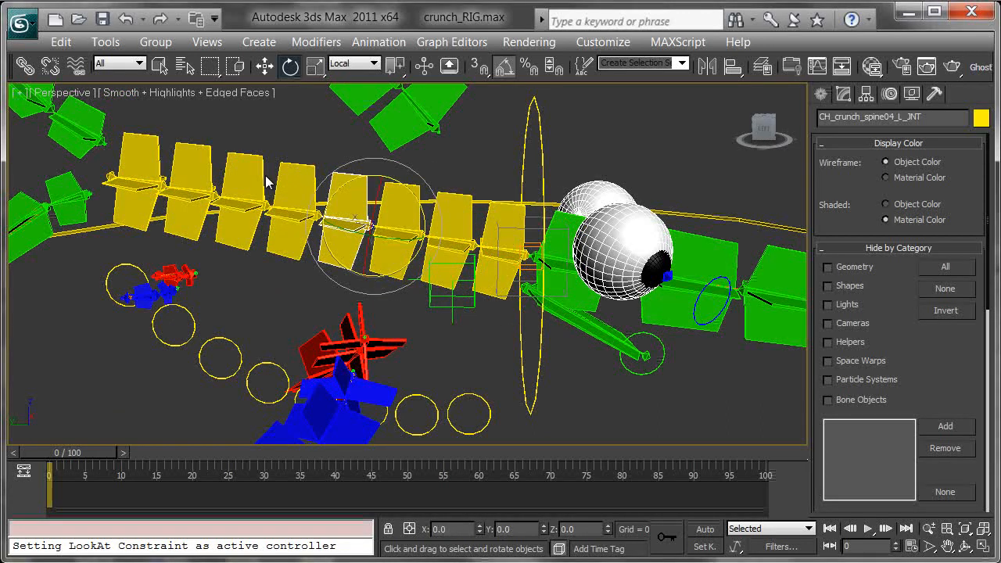
{"action": "left_click_drag", "start_coordinate": [222, 373], "coordinate": [221, 375]}
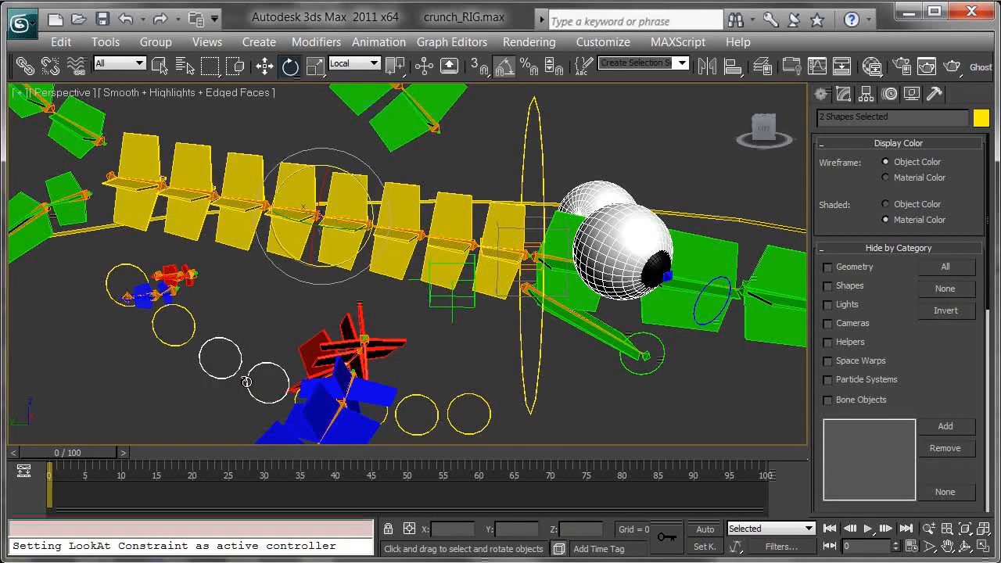
{"action": "left_click_drag", "start_coordinate": [361, 185], "coordinate": [479, 378]}
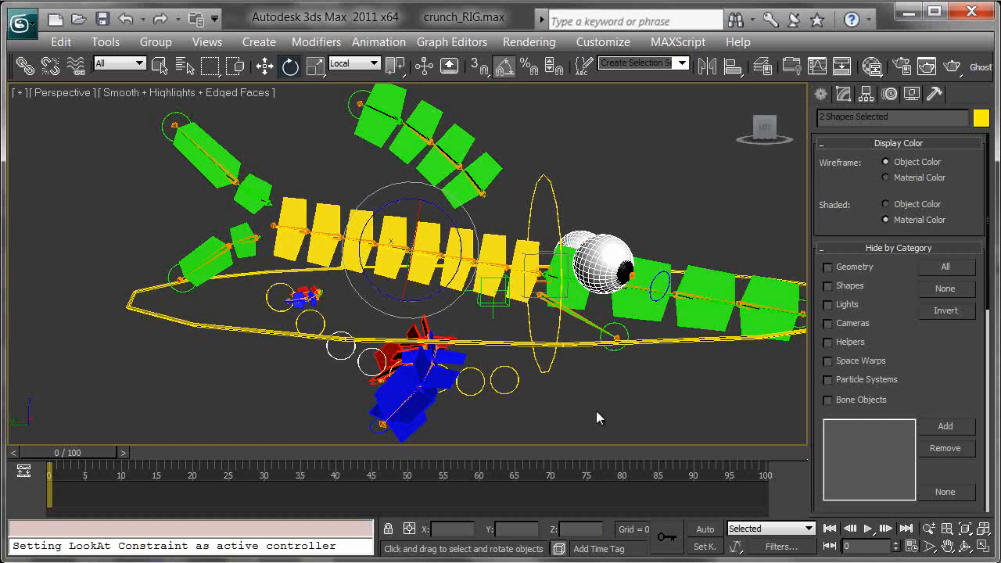
Unhide all objects to bring back the shark's body mesh over the skeleton.
{"action": "middle_click_drag", "start_coordinate": [571, 154], "coordinate": [509, 222], "text": "alt"}
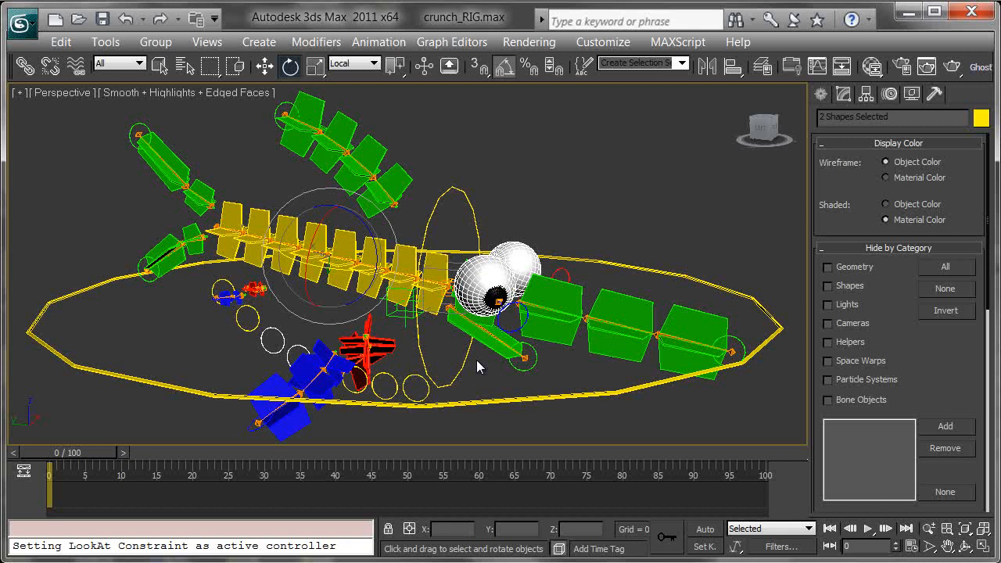
{"action": "right_click", "coordinate": [573, 216]}
{"action": "left_click", "coordinate": [655, 127]}
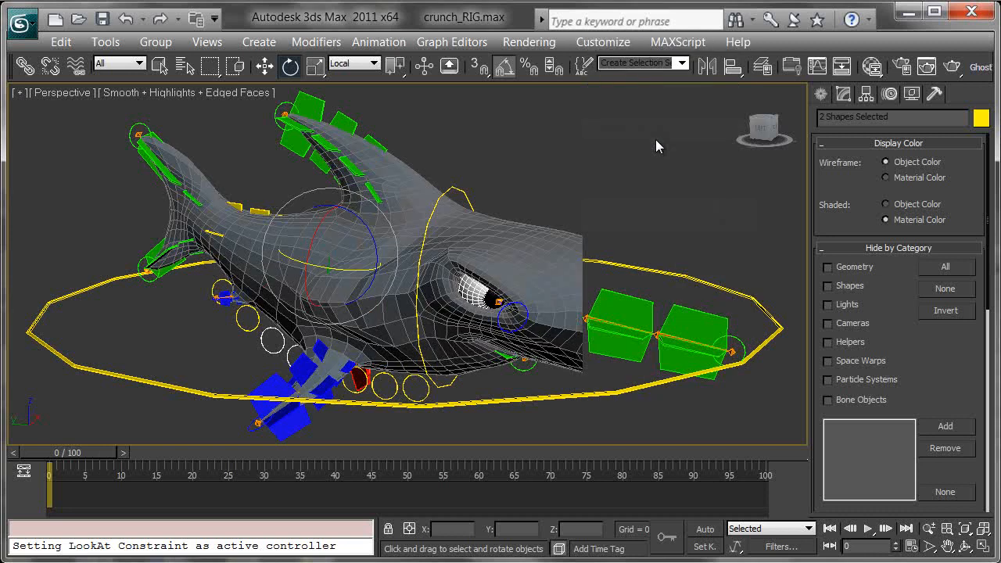
Select the circular control beside the shark's right eye and turn off angle snap.
{"action": "middle_click_drag", "start_coordinate": [633, 279], "coordinate": [603, 253]}
{"action": "scroll", "coordinate": [604, 258], "scroll_direction": "up", "scroll_amount": 5}
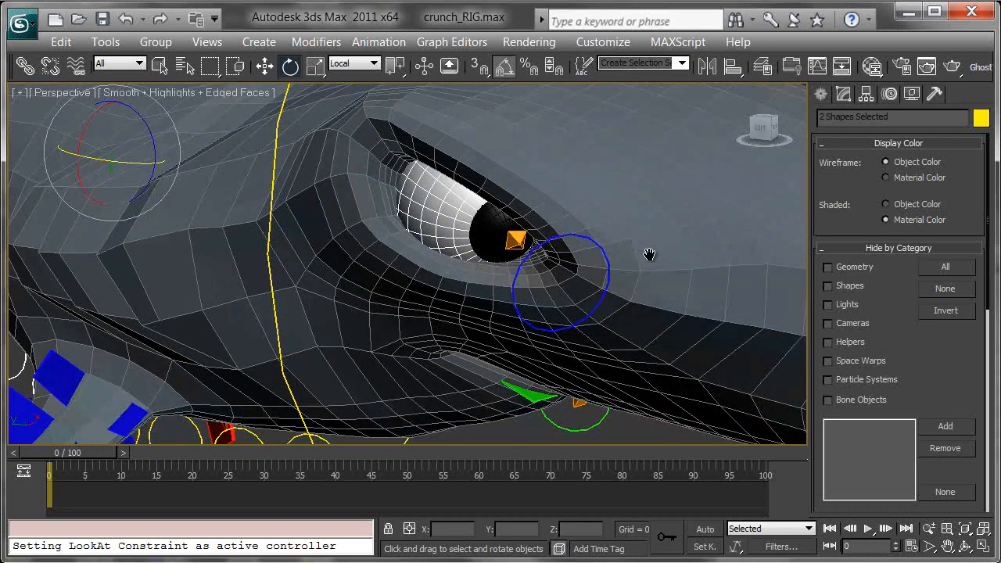
{"action": "left_click", "coordinate": [610, 268]}
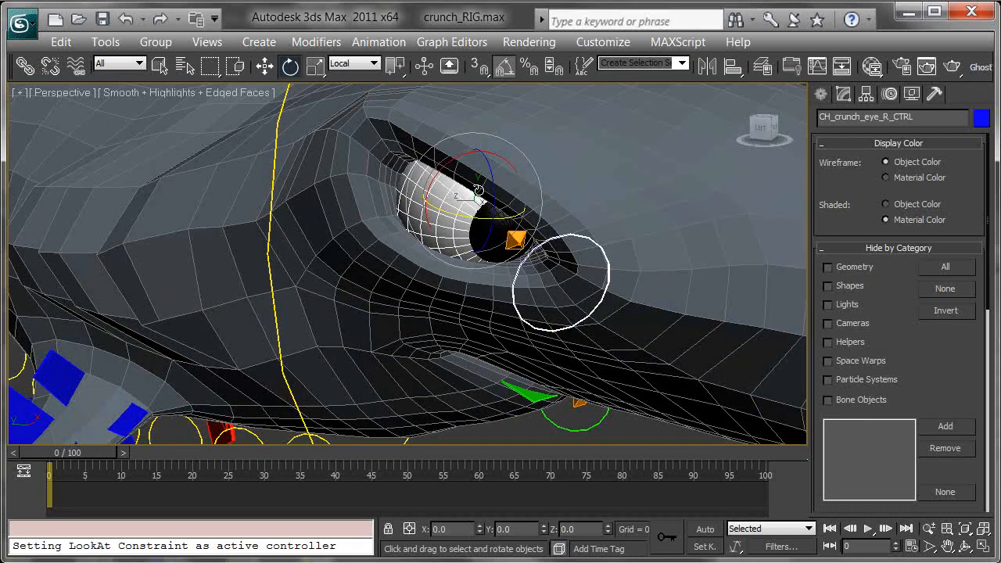
{"action": "middle_click_drag", "start_coordinate": [497, 213], "coordinate": [522, 204], "text": "alt"}
{"action": "middle_click_drag", "start_coordinate": [583, 166], "coordinate": [548, 208]}
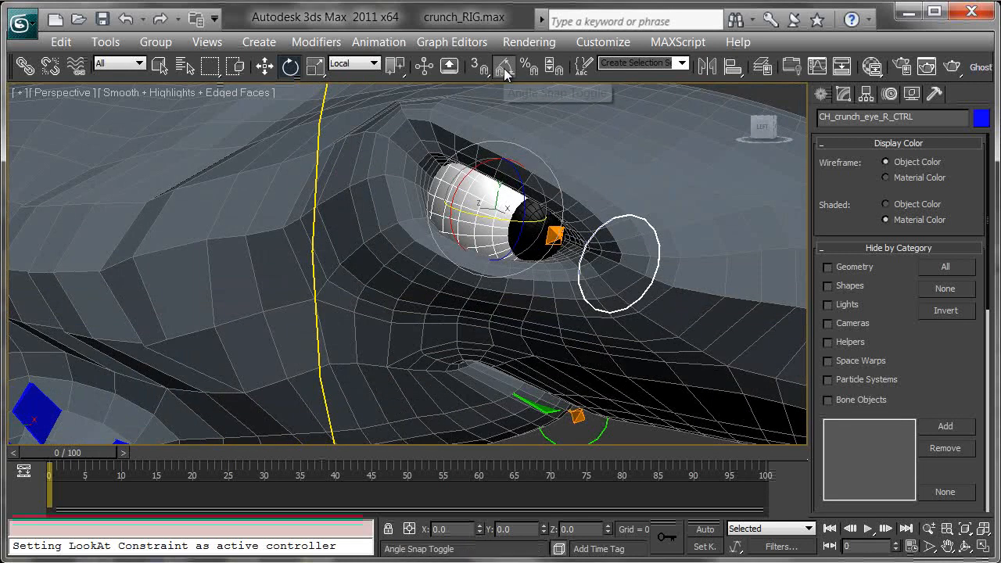
{"action": "scroll", "coordinate": [521, 226], "scroll_direction": "up", "scroll_amount": 5}
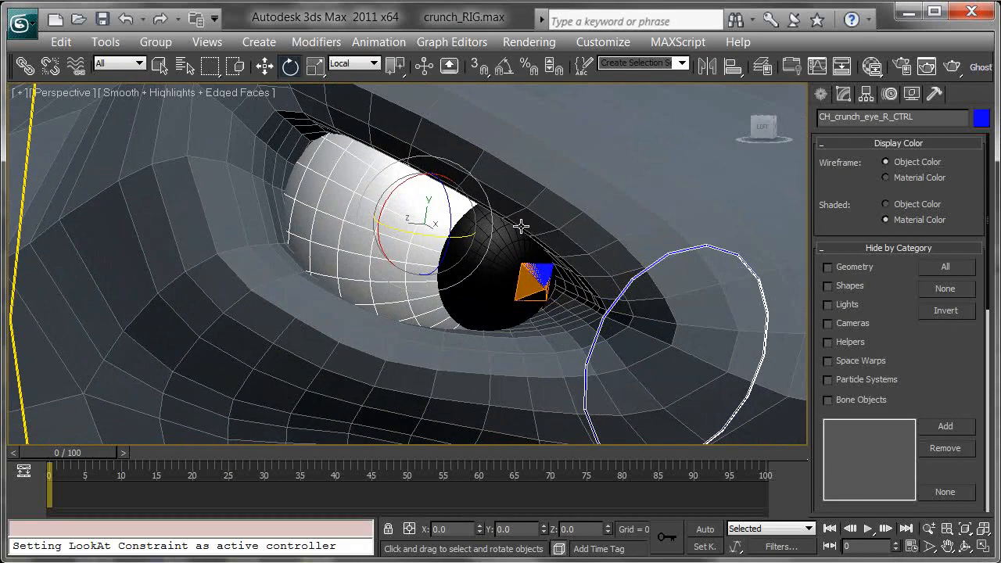
Switch to Expert Mode for a larger viewport and test-rotate the right eye control.
{"action": "middle_click_drag", "start_coordinate": [521, 226], "coordinate": [546, 250], "text": "alt"}
{"action": "key", "text": "ctrl+x"}
{"action": "left_click_drag", "start_coordinate": [457, 225], "coordinate": [435, 217]}
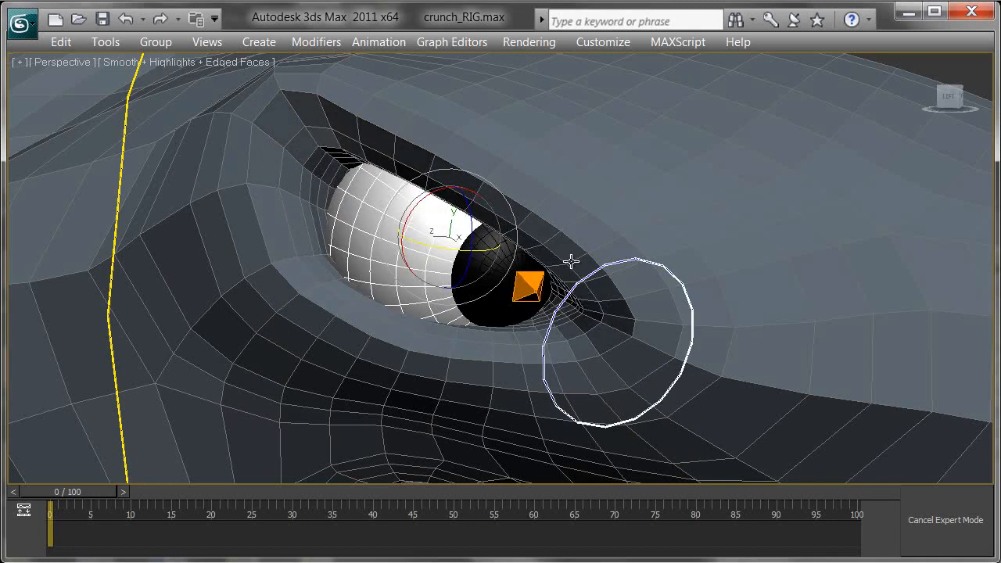
Select the small orange bone at the pupil, return to the circular right eye control and rotate it to test the eye.
{"action": "left_click", "coordinate": [540, 290]}
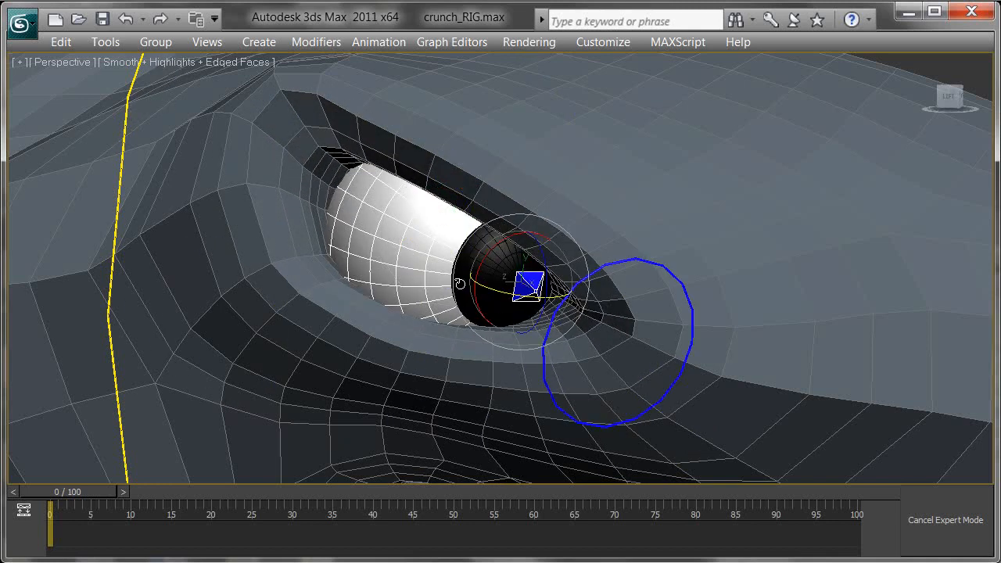
{"action": "left_click", "coordinate": [545, 391]}
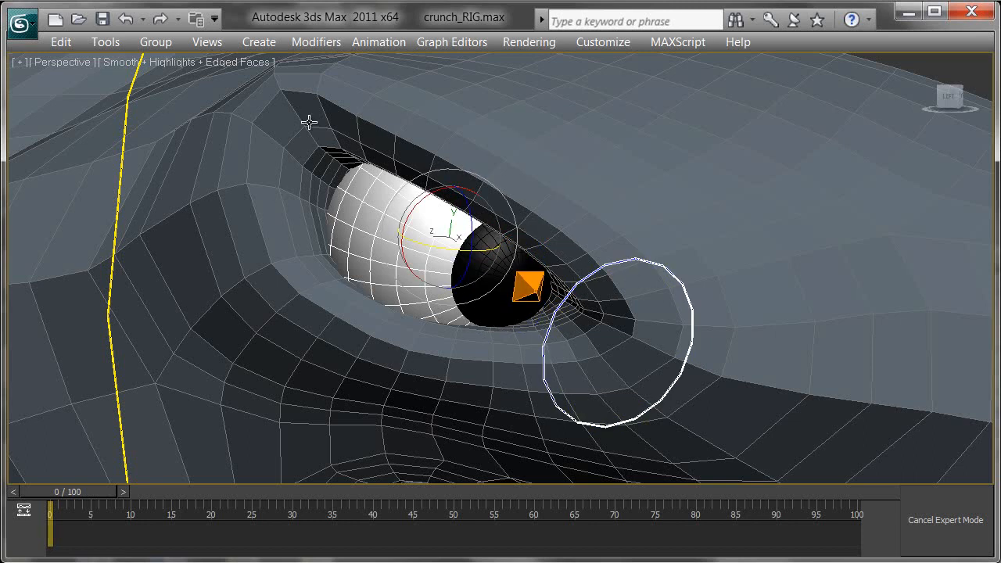
{"action": "left_click_drag", "start_coordinate": [450, 227], "coordinate": [572, 268]}
Select the circular control below the lower jaw and rotate it to open the shark's mouth.
{"action": "scroll", "coordinate": [504, 282], "scroll_direction": "down", "scroll_amount": 6}
{"action": "middle_click_drag", "start_coordinate": [501, 286], "coordinate": [590, 352], "text": "alt"}
{"action": "middle_click_drag", "start_coordinate": [445, 349], "coordinate": [415, 325]}
{"action": "scroll", "coordinate": [526, 367], "scroll_direction": "up", "scroll_amount": 3}
{"action": "middle_click_drag", "start_coordinate": [353, 300], "coordinate": [473, 335]}
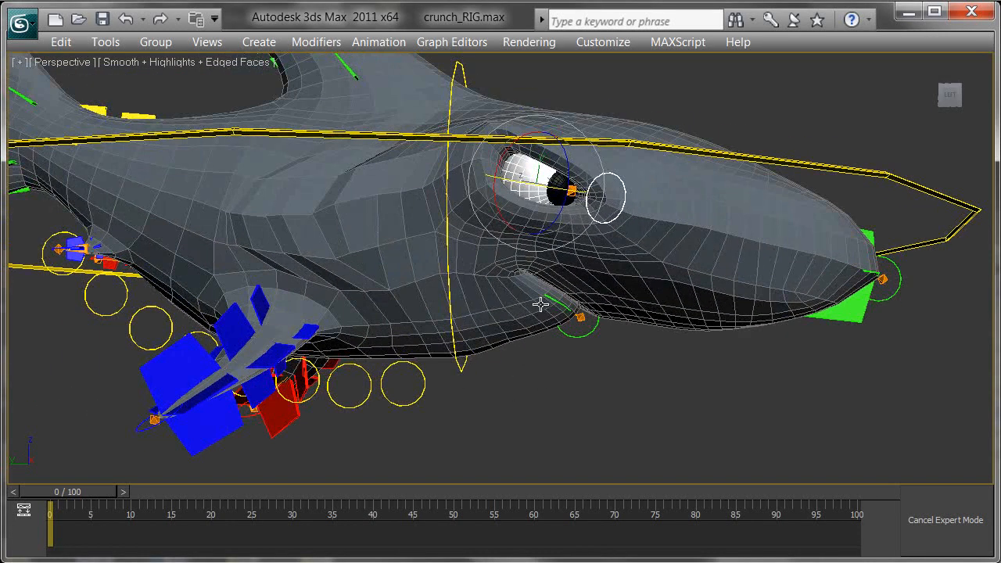
{"action": "left_click", "coordinate": [591, 333]}
{"action": "scroll", "coordinate": [568, 344], "scroll_direction": "up", "scroll_amount": 2}
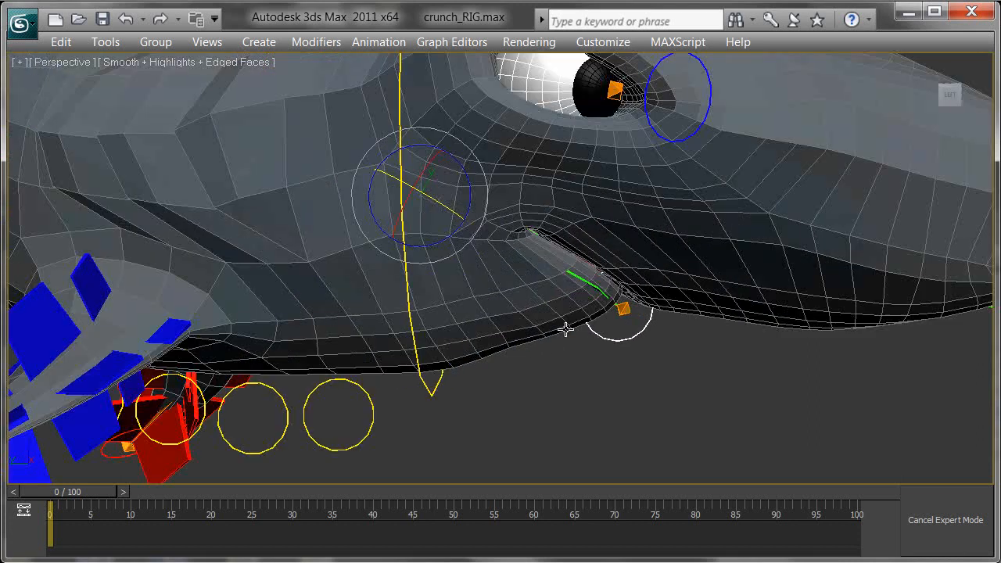
{"action": "left_click_drag", "start_coordinate": [473, 178], "coordinate": [605, 315]}
{"action": "mouse_move", "coordinate": [587, 341]}
{"action": "middle_mouse_down", "text": "alt"}
{"action": "mouse_move", "coordinate": [610, 344]}
{"action": "mouse_move", "coordinate": [586, 335]}
{"action": "middle_mouse_up", "text": "alt"}
{"action": "scroll", "coordinate": [586, 332], "scroll_direction": "up", "scroll_amount": 3}
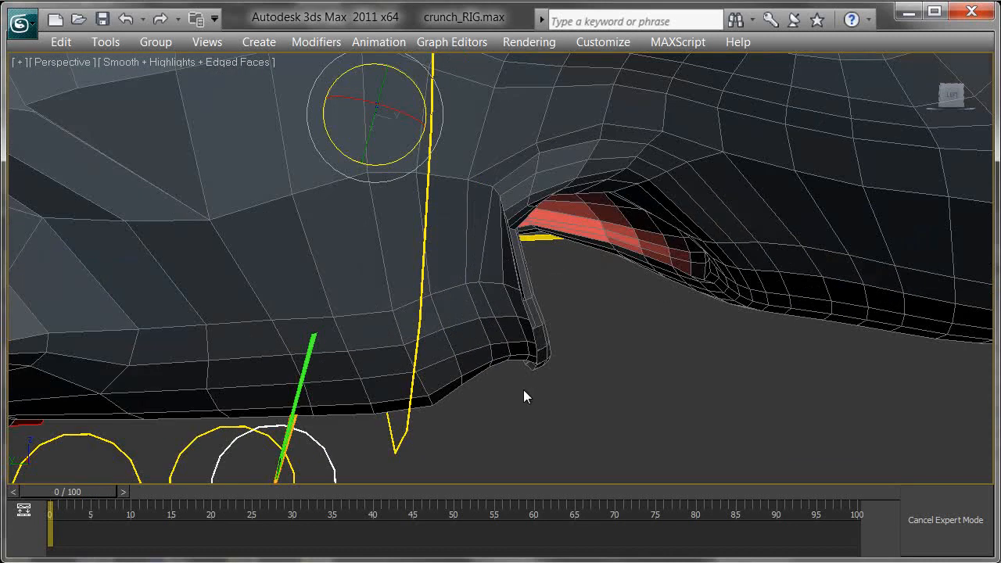
Swing the open jaw to check the mouth interior and jaw bones, and rotate the jaw control back to close the mouth.
{"action": "left_click_drag", "start_coordinate": [442, 133], "coordinate": [409, 202]}
{"action": "middle_click_drag", "start_coordinate": [692, 234], "coordinate": [744, 310], "text": "alt"}
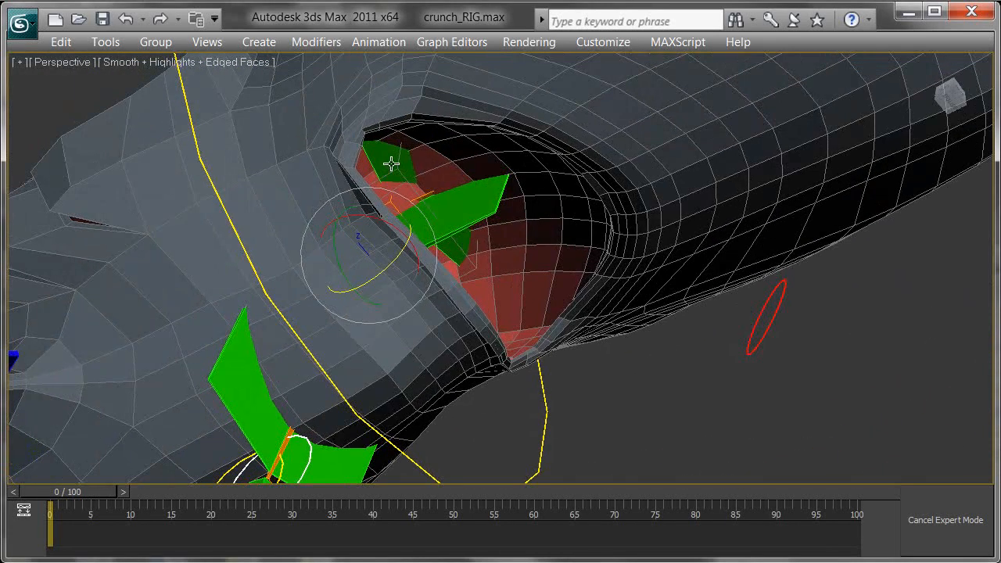
{"action": "middle_click_drag", "start_coordinate": [575, 151], "coordinate": [651, 329], "text": "alt"}
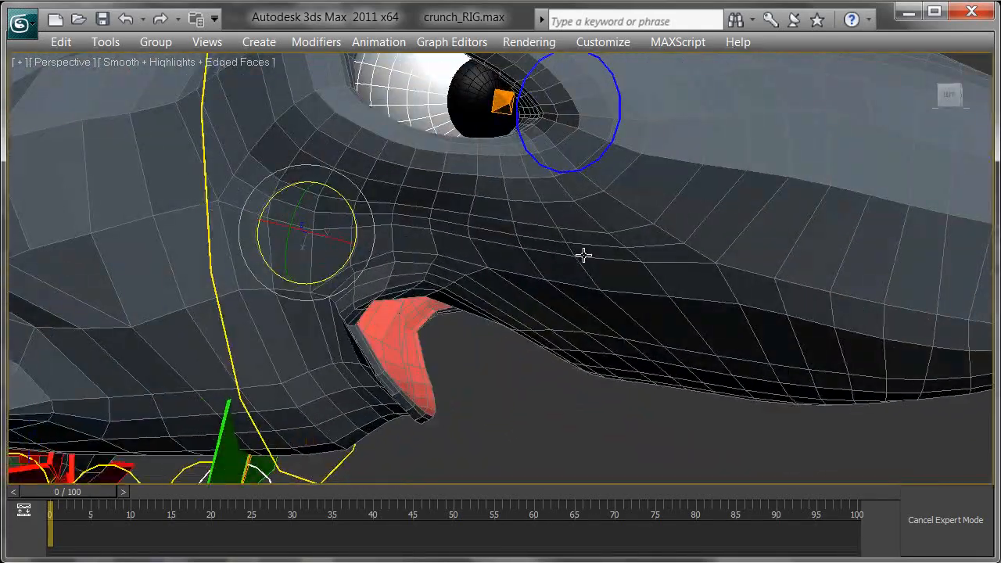
{"action": "middle_click_drag", "start_coordinate": [545, 249], "coordinate": [421, 225], "text": "alt"}
{"action": "left_click_drag", "start_coordinate": [428, 203], "coordinate": [86, 226]}
Rotate the jaw control downward to reopen the mouth while viewing the entire shark from the side.
{"action": "middle_click_drag", "start_coordinate": [480, 228], "coordinate": [631, 314]}
{"action": "scroll", "coordinate": [631, 314], "scroll_direction": "down", "scroll_amount": 3}
{"action": "middle_click_drag", "start_coordinate": [542, 424], "coordinate": [575, 311], "text": "alt"}
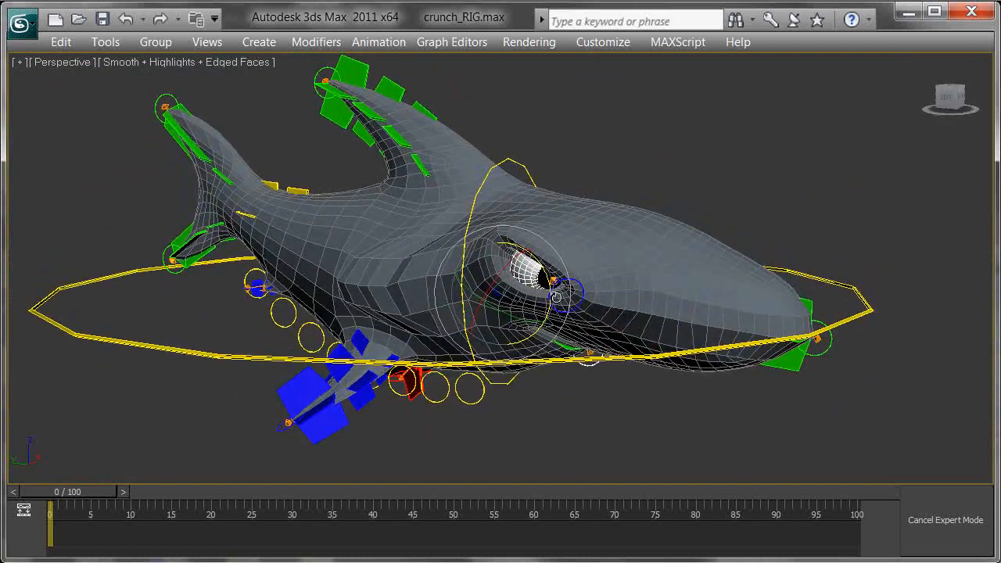
{"action": "left_click_drag", "start_coordinate": [564, 301], "coordinate": [595, 422]}
{"action": "middle_click_drag", "start_coordinate": [626, 422], "coordinate": [629, 396], "text": "alt"}
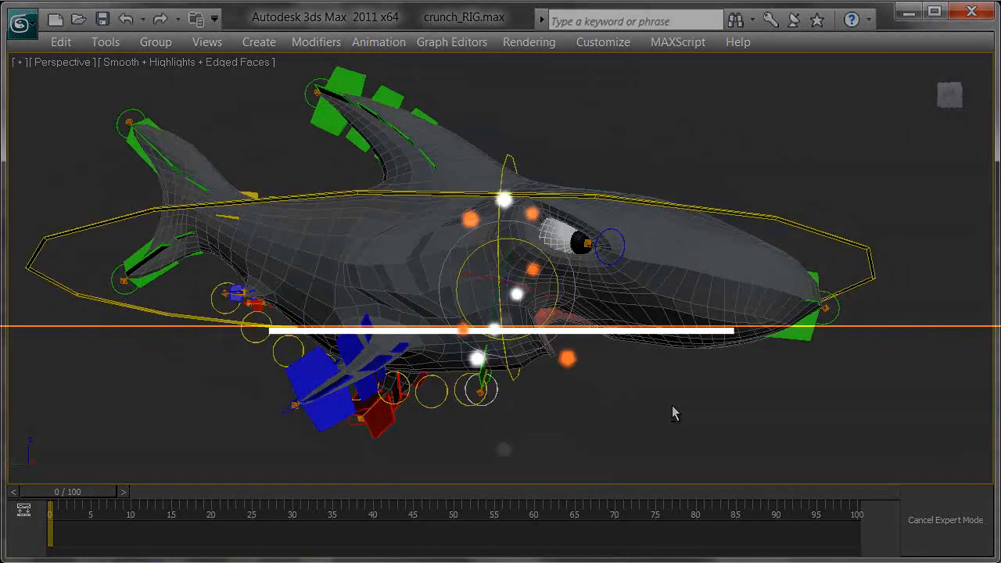